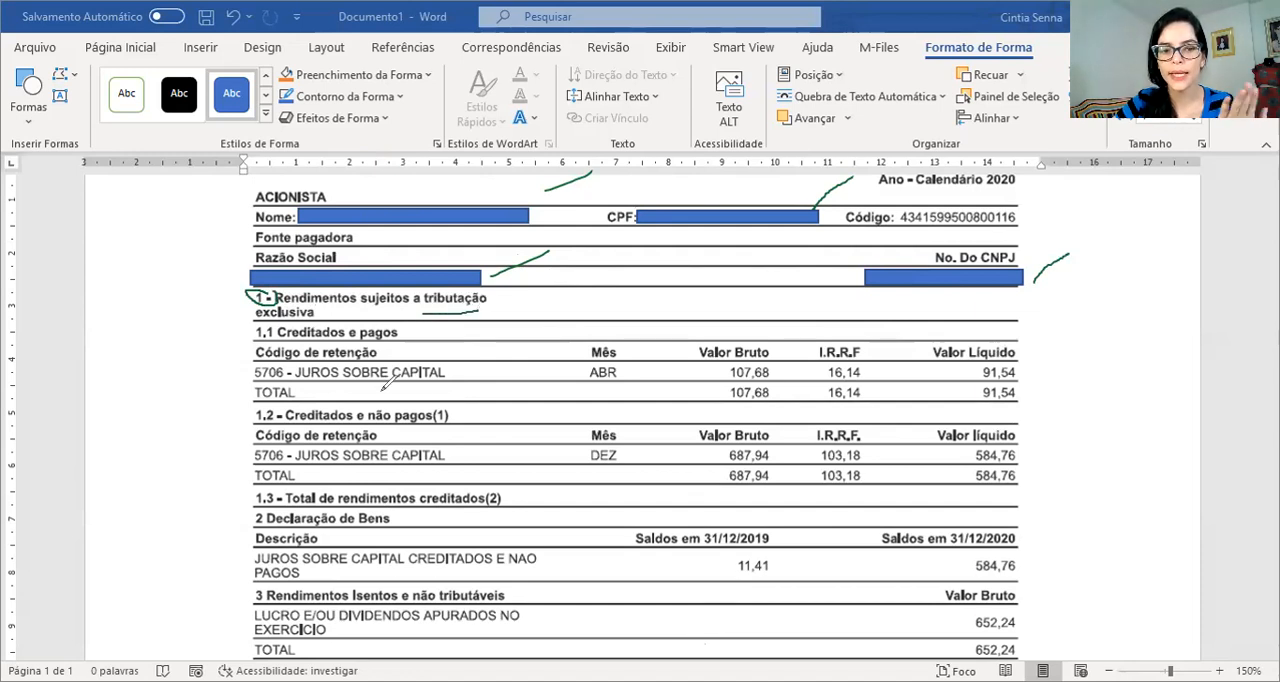
Mark the juros sobre capital line, the Valor Bruto, I.R.R.F and Valor Líquido headings, and the net totals in section 1
{"action": "left_click_drag", "start_coordinate": [378, 392], "coordinate": [443, 394]}
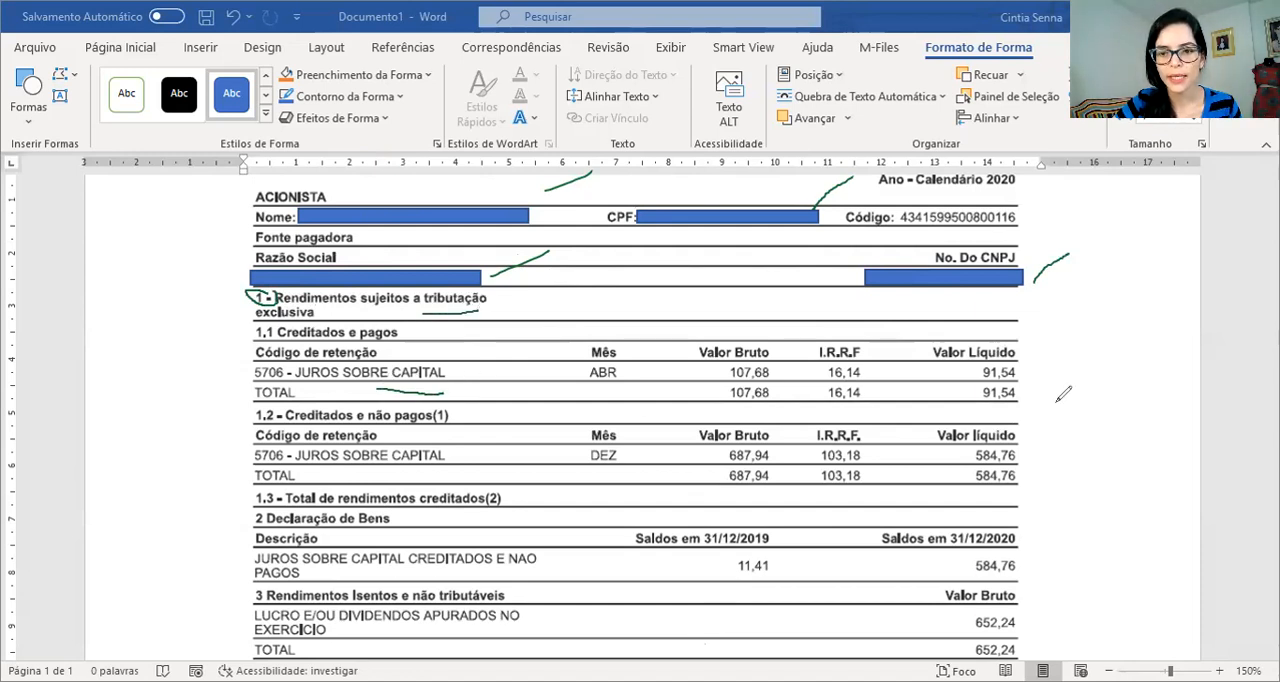
{"action": "left_click_drag", "start_coordinate": [771, 345], "coordinate": [797, 318]}
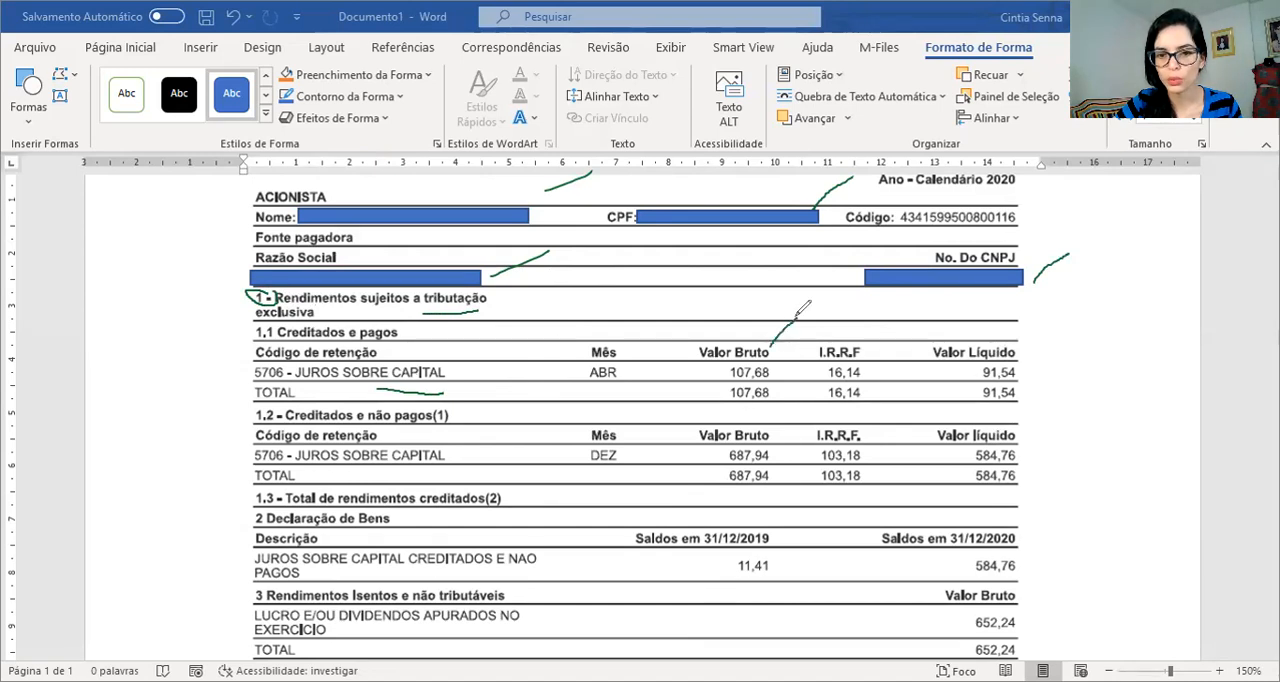
{"action": "left_click_drag", "start_coordinate": [873, 346], "coordinate": [890, 325]}
{"action": "mouse_move", "coordinate": [1020, 350]}
{"action": "left_mouse_down"}
{"action": "mouse_move", "coordinate": [1047, 322]}
{"action": "mouse_move", "coordinate": [1018, 359]}
{"action": "mouse_move", "coordinate": [1037, 344]}
{"action": "left_mouse_up"}
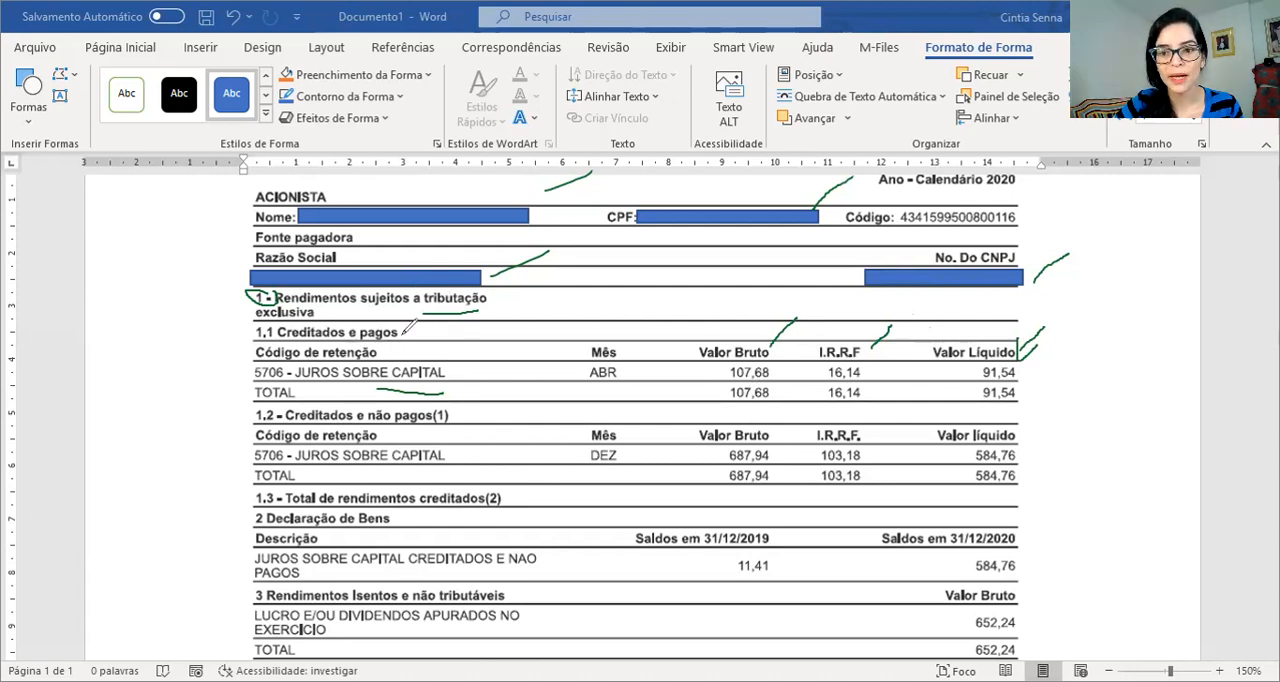
{"action": "left_click_drag", "start_coordinate": [991, 409], "coordinate": [1022, 411]}
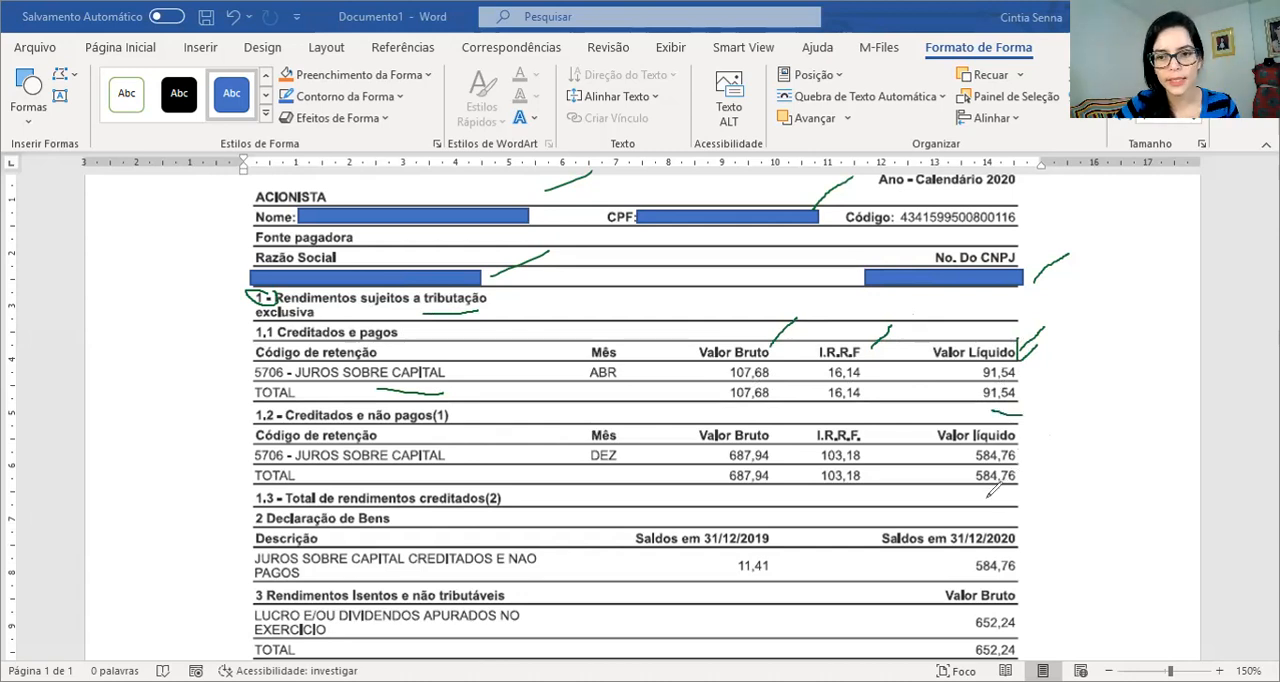
{"action": "left_click_drag", "start_coordinate": [983, 495], "coordinate": [1030, 497]}
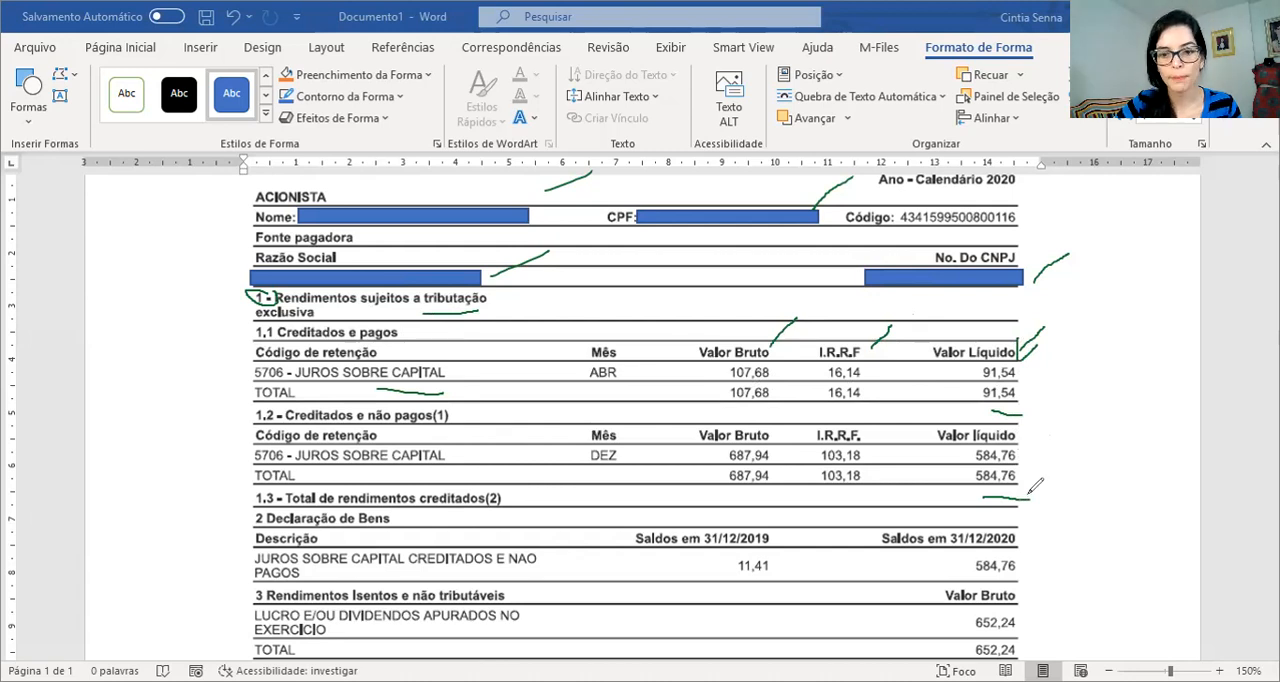
Mark the Declaração de Bens heading and its 584,76 balance, and section 3 with its 652,24 dividend amount
{"action": "mouse_move", "coordinate": [394, 520]}
{"action": "left_mouse_down"}
{"action": "mouse_move", "coordinate": [456, 483]}
{"action": "mouse_move", "coordinate": [391, 521]}
{"action": "mouse_move", "coordinate": [422, 515]}
{"action": "left_mouse_up"}
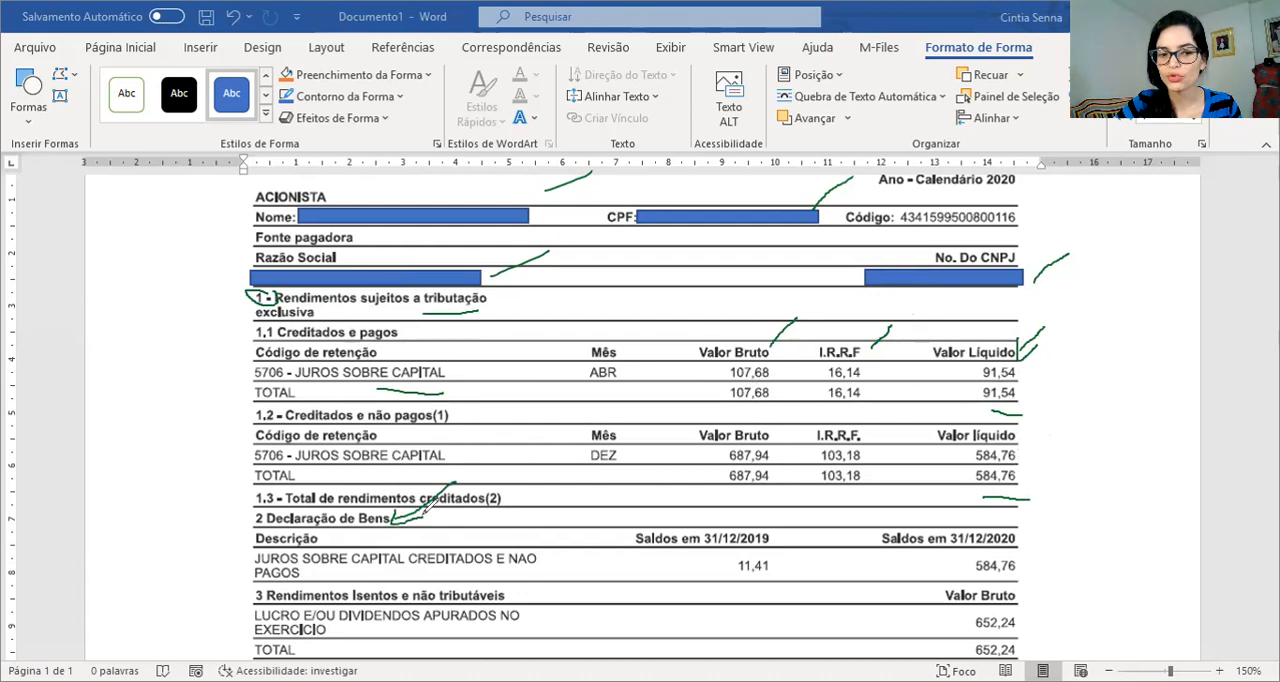
{"action": "mouse_move", "coordinate": [1022, 578]}
{"action": "left_mouse_down"}
{"action": "mouse_move", "coordinate": [985, 534]}
{"action": "mouse_move", "coordinate": [975, 590]}
{"action": "mouse_move", "coordinate": [1022, 578]}
{"action": "left_mouse_up"}
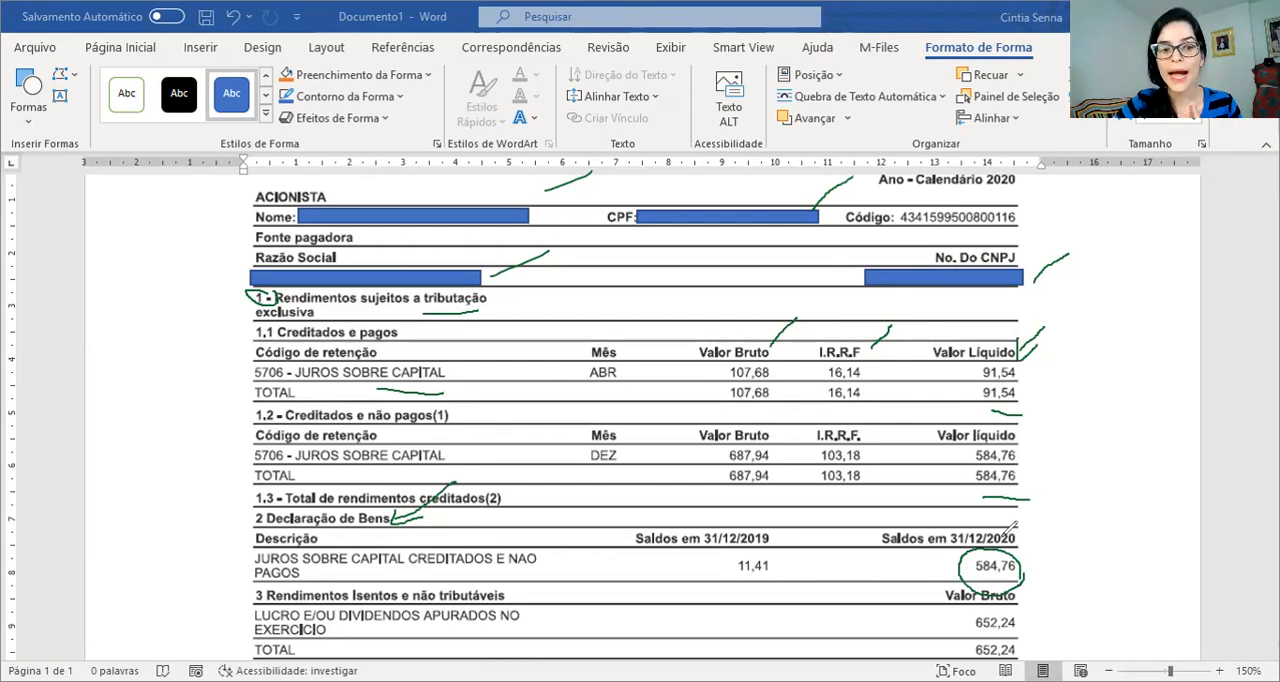
{"action": "mouse_move", "coordinate": [268, 590]}
{"action": "left_mouse_down"}
{"action": "mouse_move", "coordinate": [262, 610]}
{"action": "mouse_move", "coordinate": [276, 592]}
{"action": "left_mouse_up"}
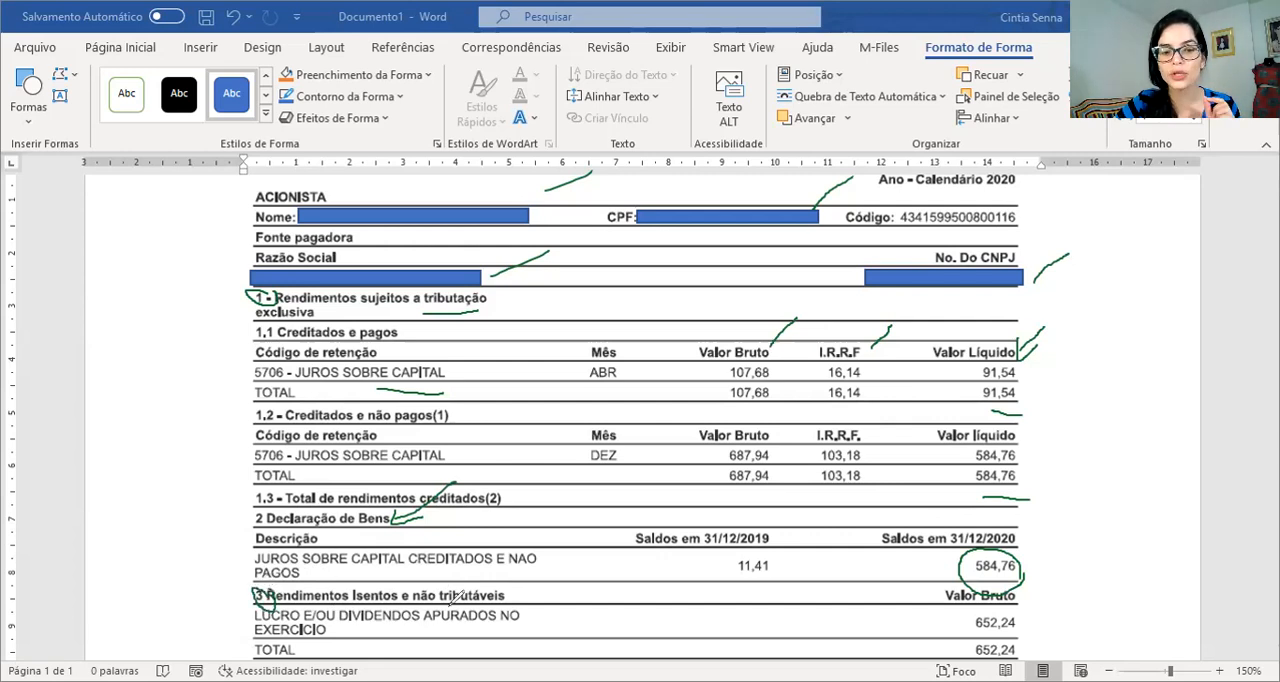
{"action": "left_click_drag", "start_coordinate": [518, 599], "coordinate": [563, 562]}
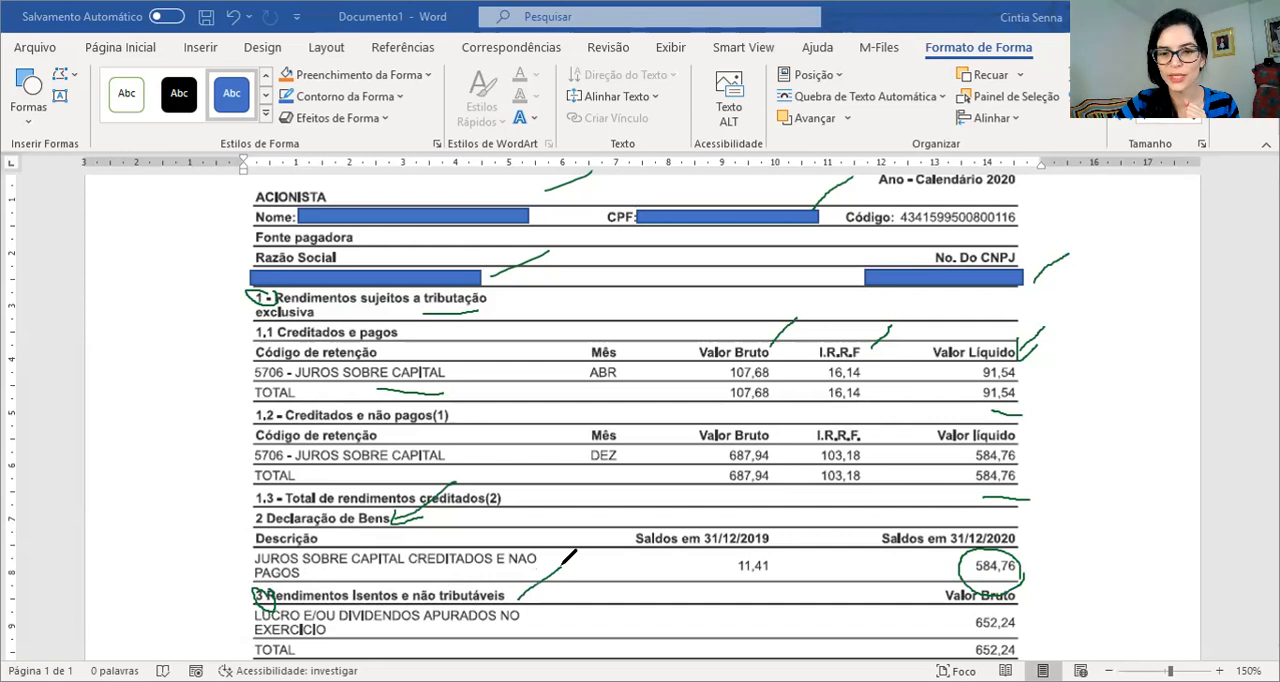
{"action": "mouse_move", "coordinate": [1032, 618]}
{"action": "left_mouse_down"}
{"action": "mouse_move", "coordinate": [1000, 634]}
{"action": "mouse_move", "coordinate": [1040, 618]}
{"action": "mouse_move", "coordinate": [1026, 611]}
{"action": "left_mouse_up"}
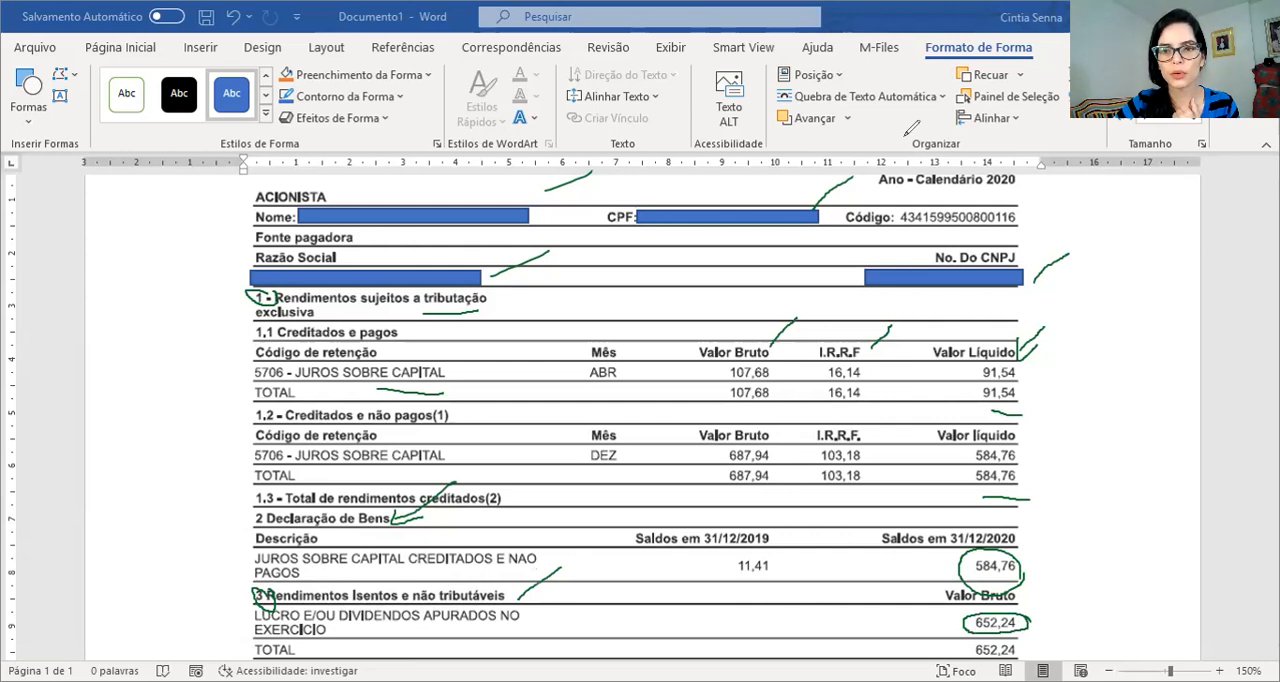
Switch to the IRPF 2020 program and open the Rendimentos Isentos e Não Tributáveis form
{"action": "left_click", "coordinate": [900, 139]}
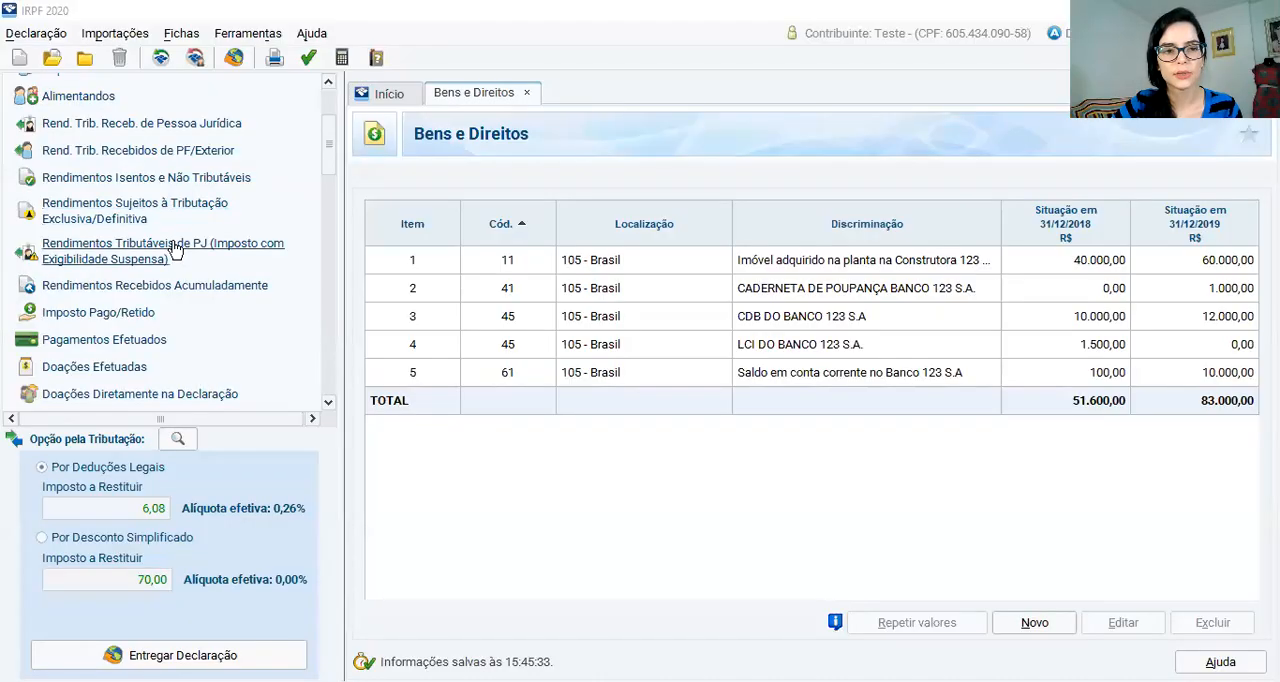
{"action": "scroll", "coordinate": [180, 215], "scroll_direction": "up", "scroll_amount": 2}
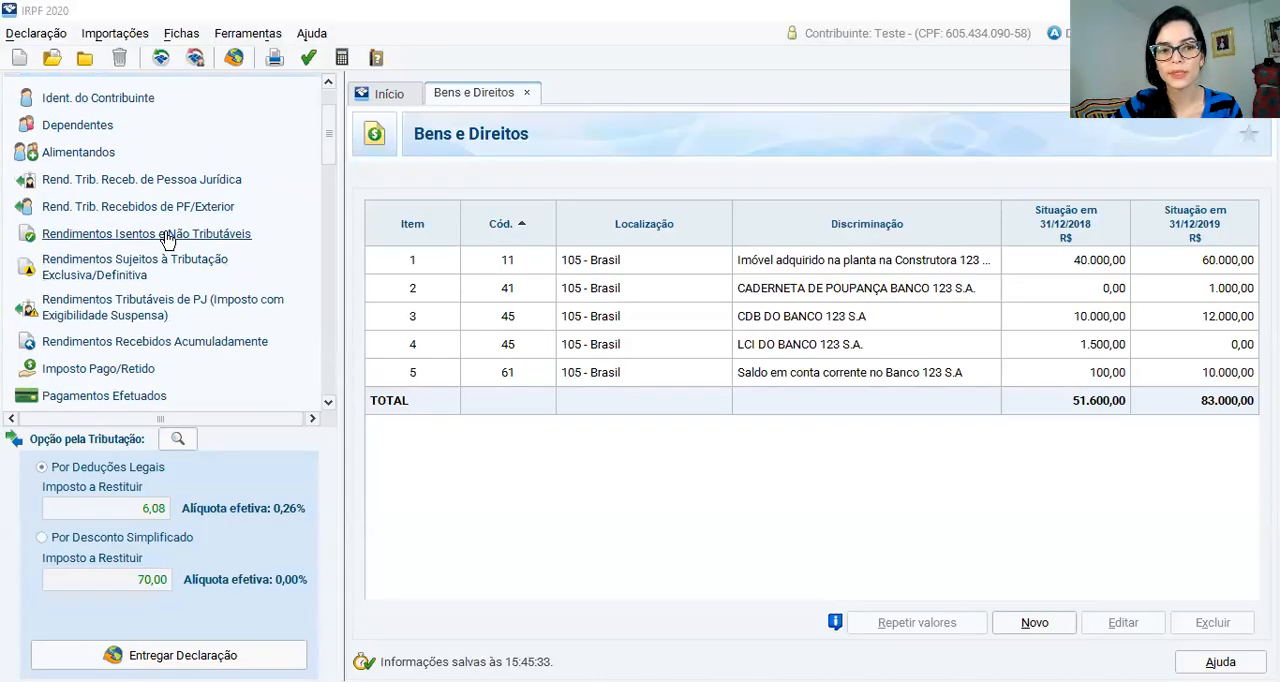
{"action": "left_click", "coordinate": [166, 236]}
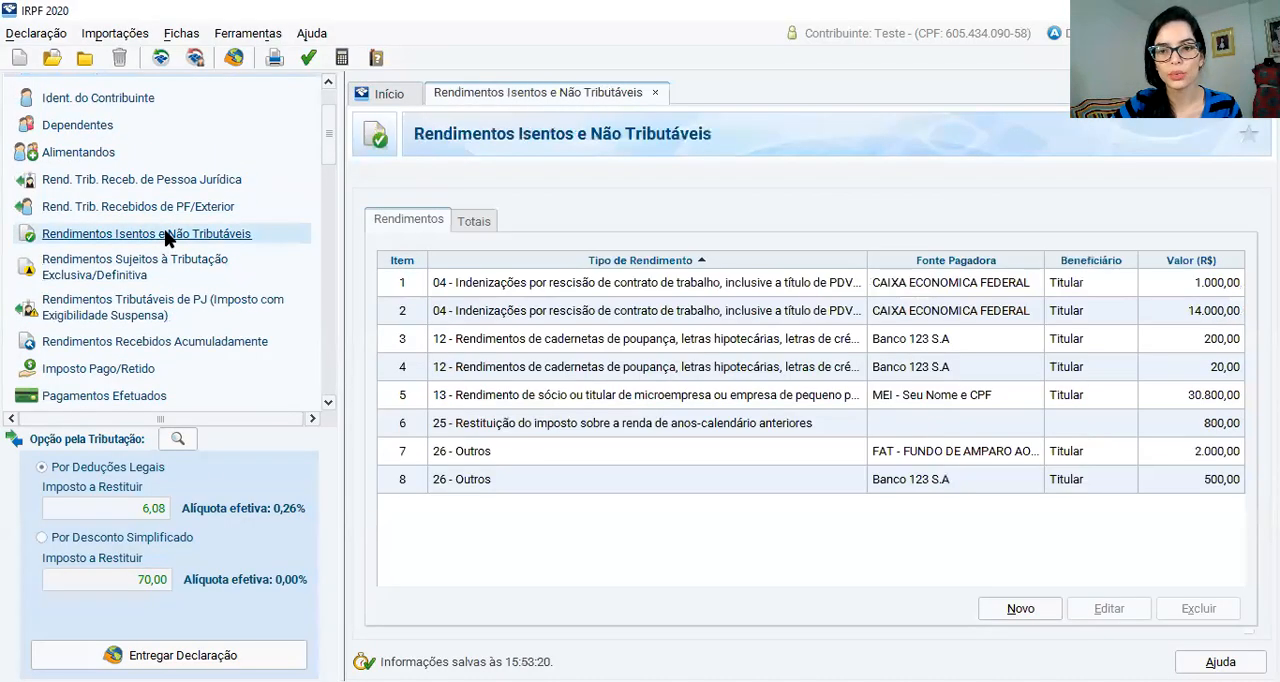
{"action": "left_click", "coordinate": [653, 94]}
{"action": "left_click", "coordinate": [146, 236]}
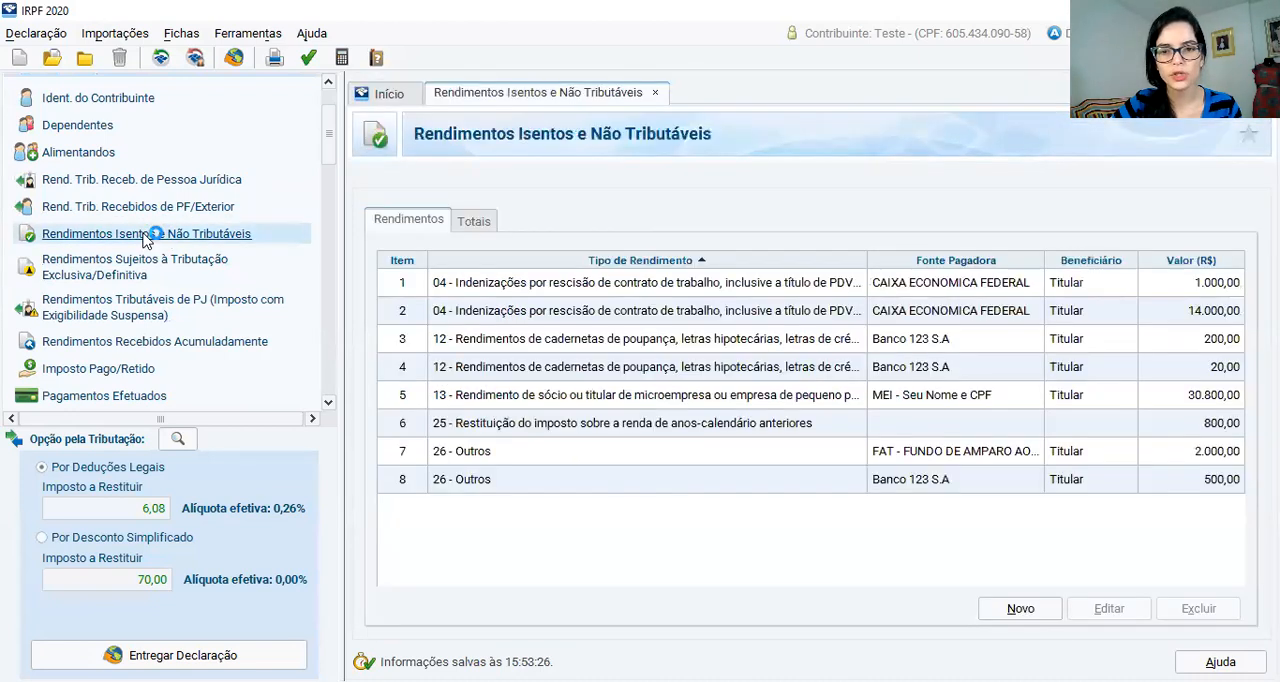
Start a new exempt income entry of type 09 - Lucros e dividendos recebidos
{"action": "left_click", "coordinate": [1013, 611]}
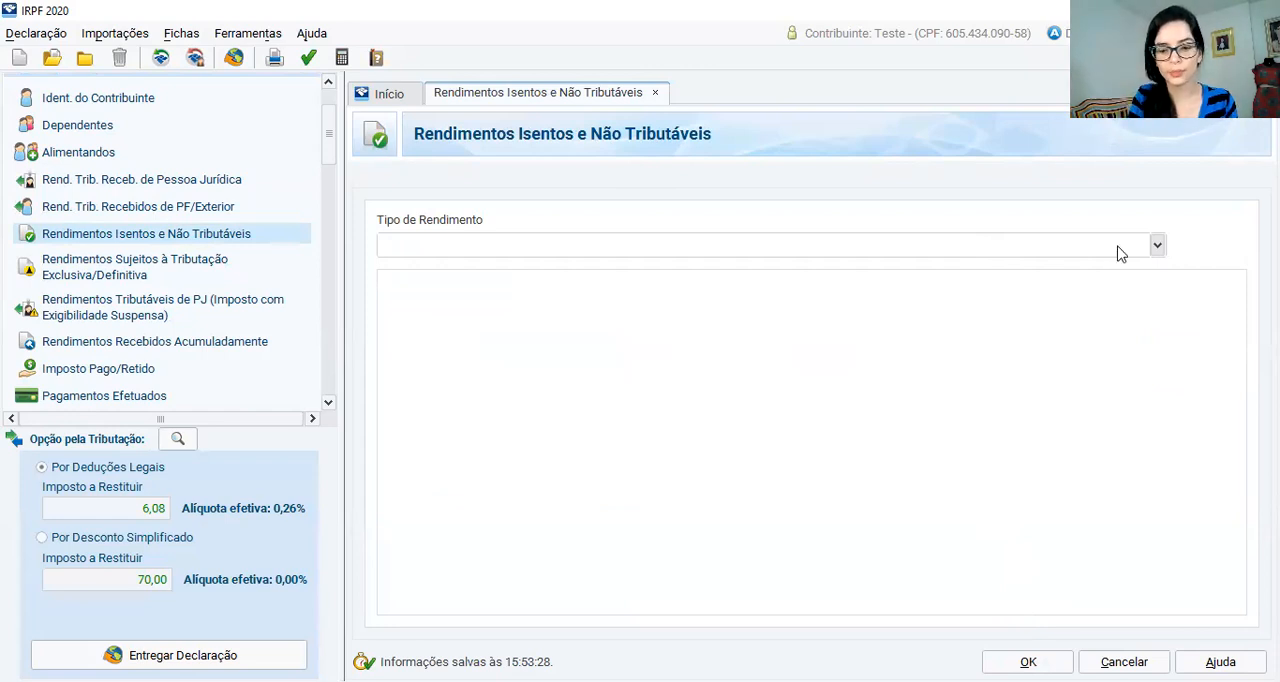
{"action": "type", "text": "divi"}
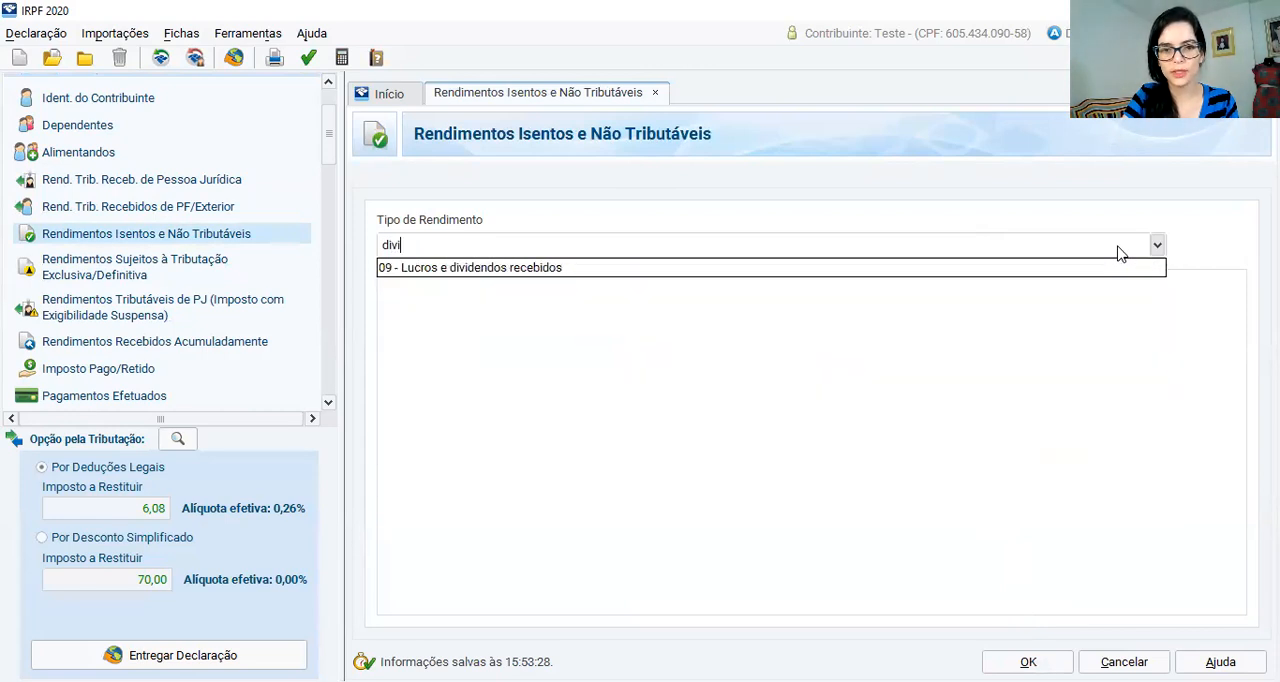
{"action": "left_click", "coordinate": [543, 272]}
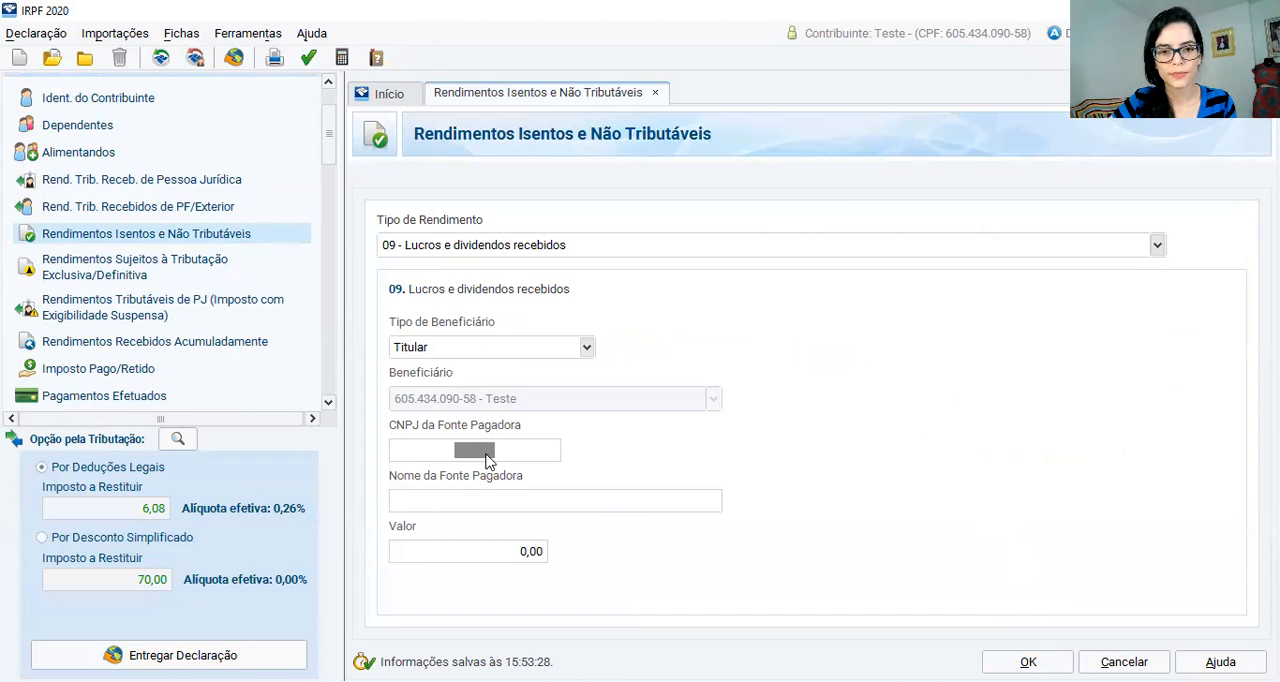
Enter the paying source's CNPJ for Banco 123 S.A, set the dividend value to 652,24, and save the entry
{"action": "key", "text": "ctrl+v"}
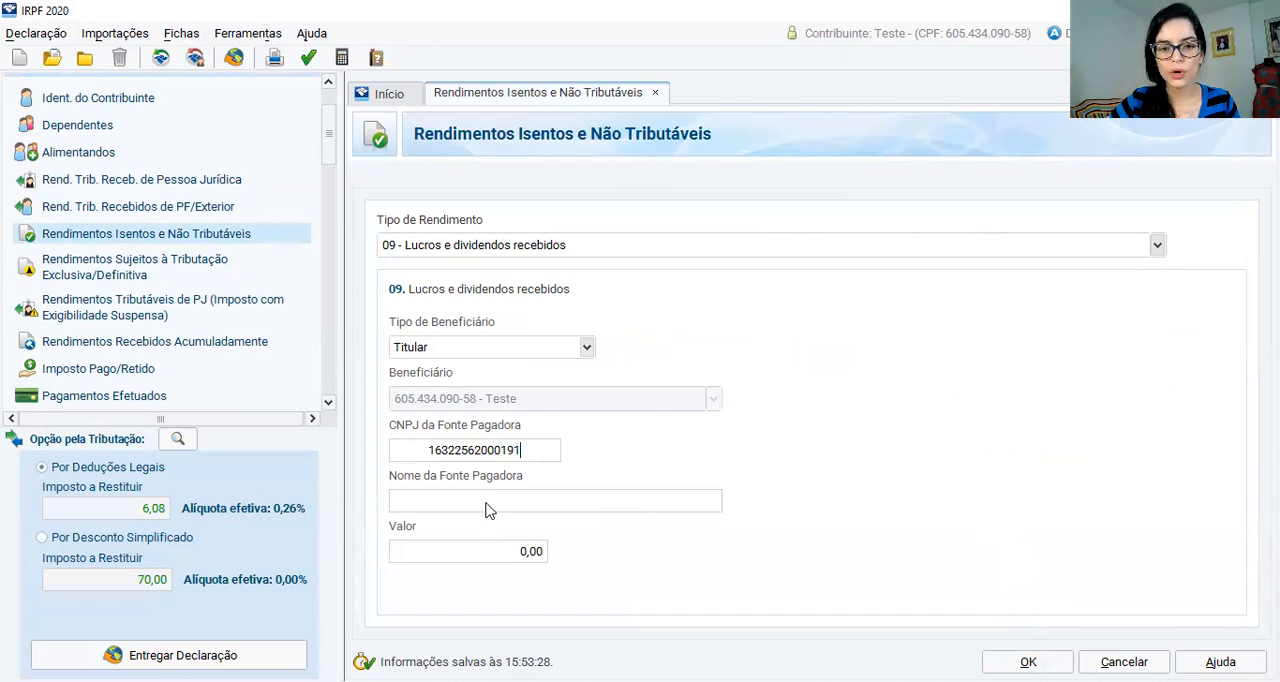
{"action": "left_click", "coordinate": [488, 505]}
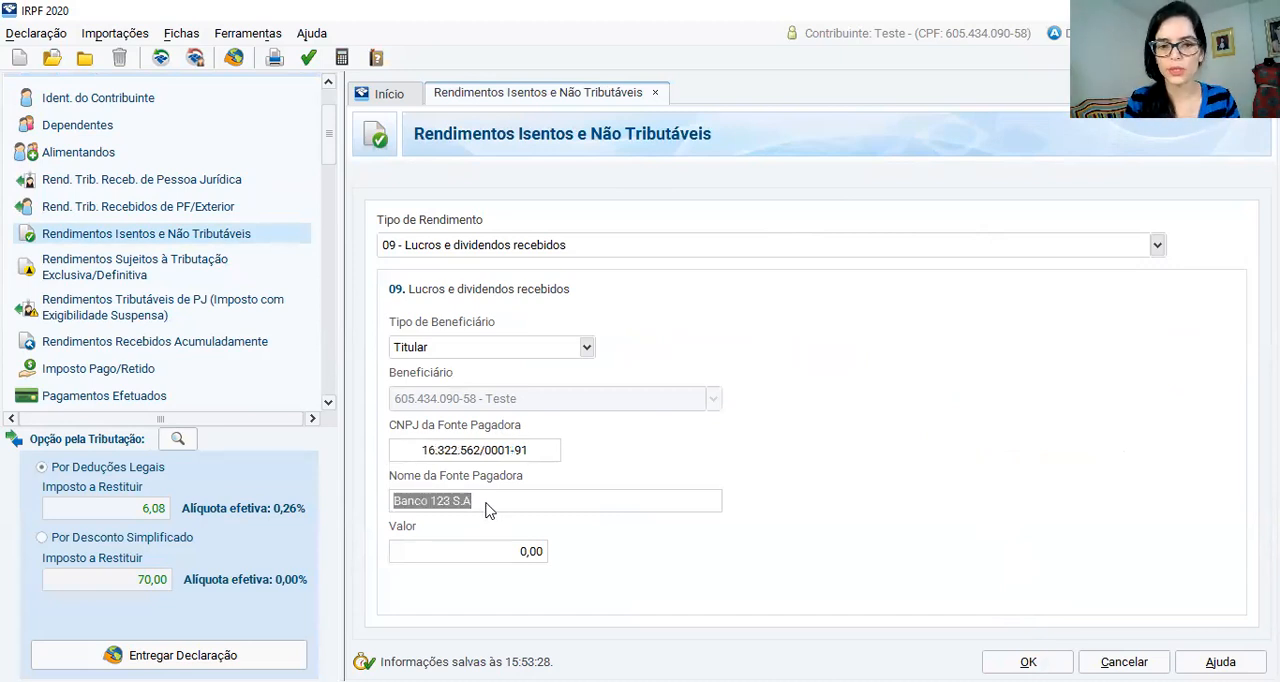
{"action": "left_click", "coordinate": [477, 558]}
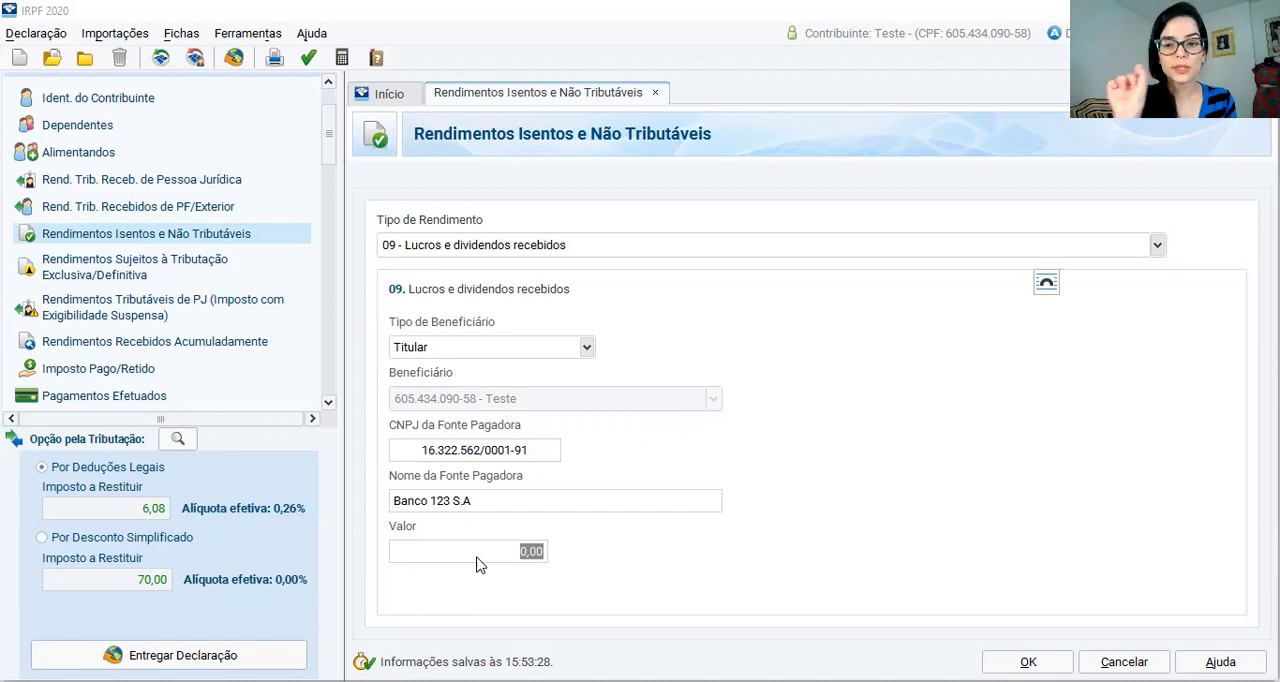
{"action": "type", "text": "652,24"}
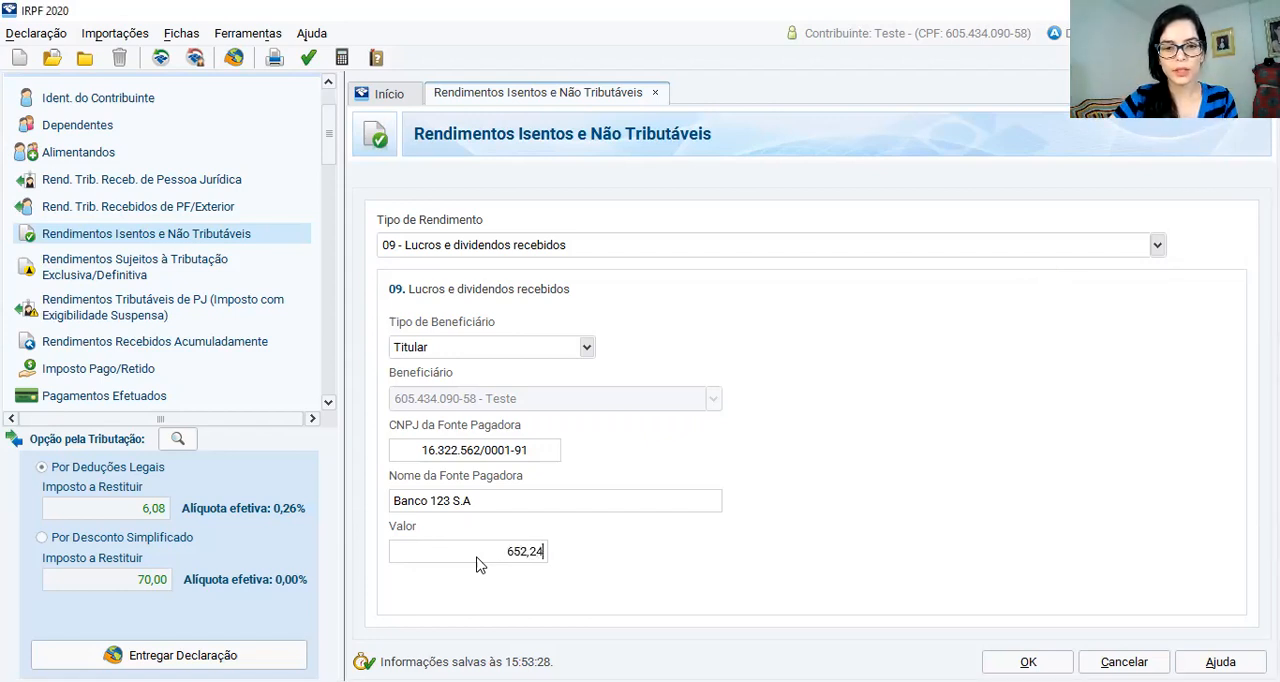
{"action": "left_click", "coordinate": [506, 505]}
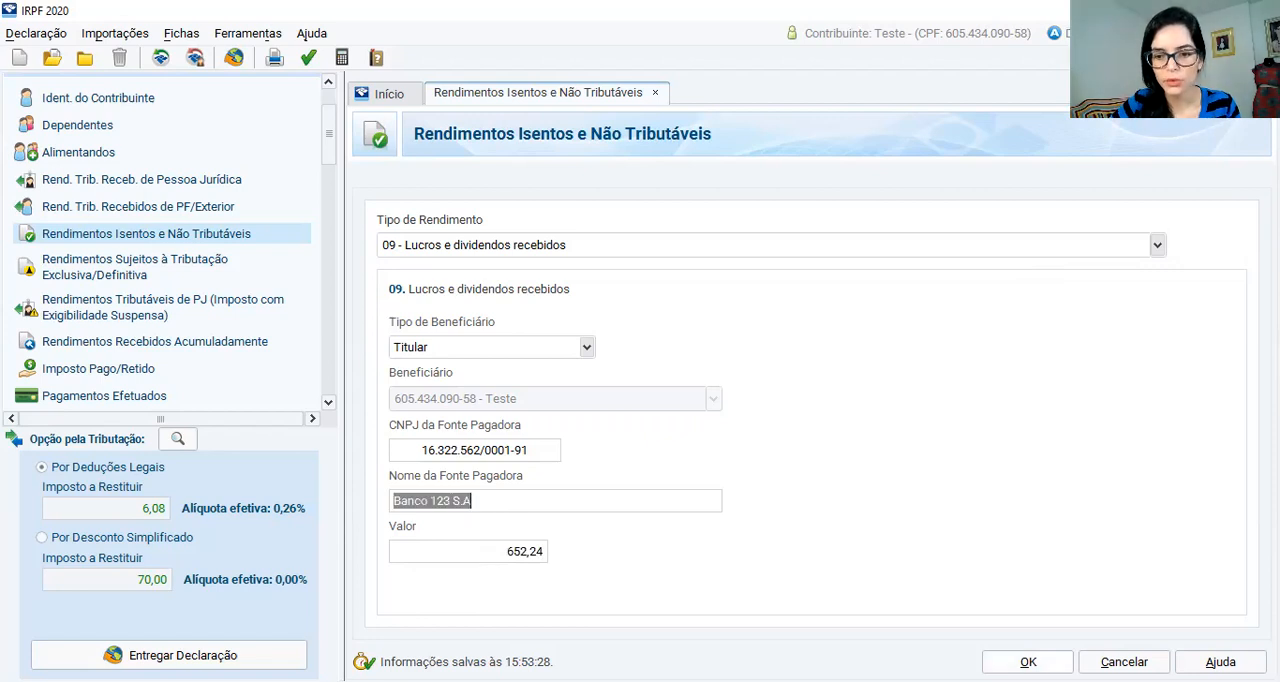
{"action": "left_click", "coordinate": [1028, 661]}
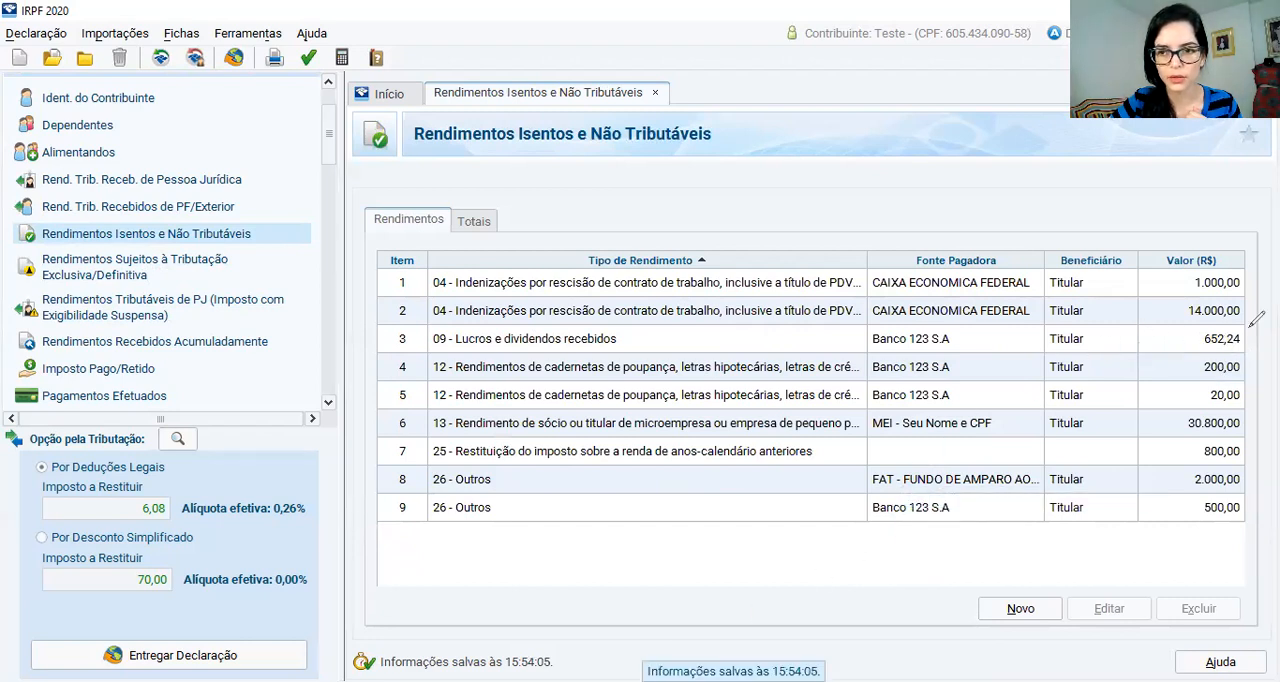
Circle the amount and the code 09 of the dividends entry on screen, and clear the markings
{"action": "left_click_drag", "start_coordinate": [1238, 326], "coordinate": [1250, 334]}
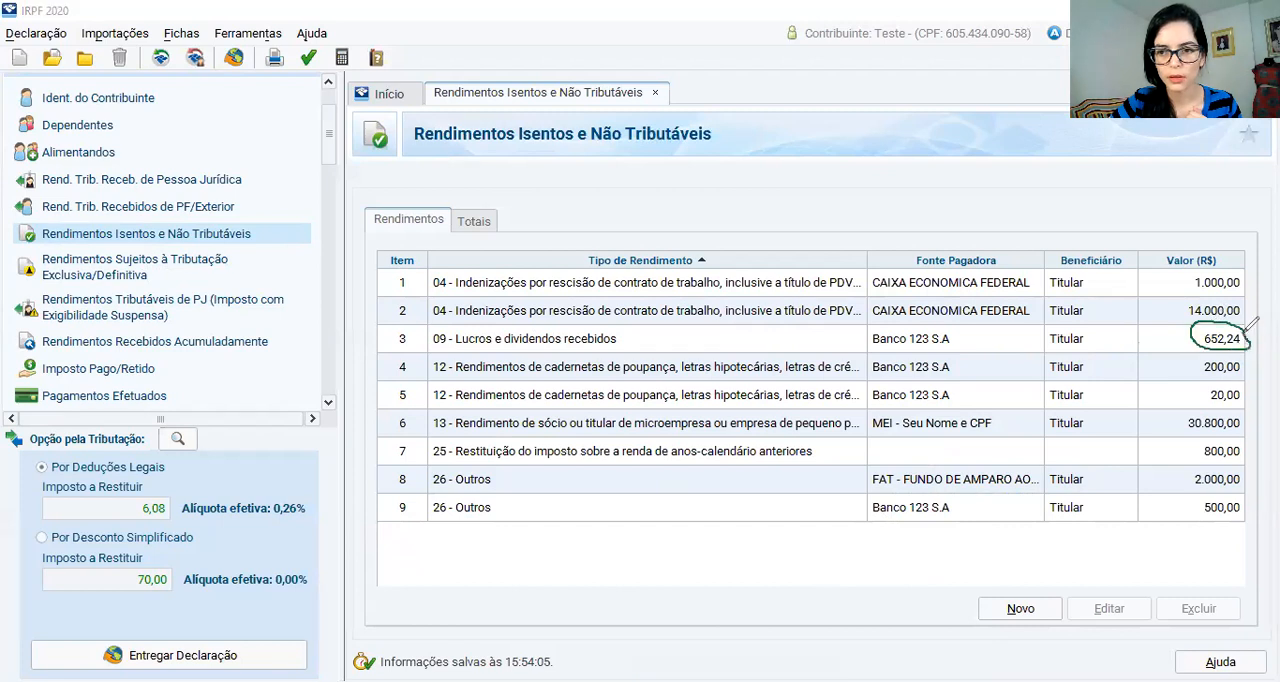
{"action": "mouse_move", "coordinate": [462, 322]}
{"action": "left_mouse_down"}
{"action": "mouse_move", "coordinate": [430, 322]}
{"action": "mouse_move", "coordinate": [452, 350]}
{"action": "mouse_move", "coordinate": [457, 323]}
{"action": "left_mouse_up"}
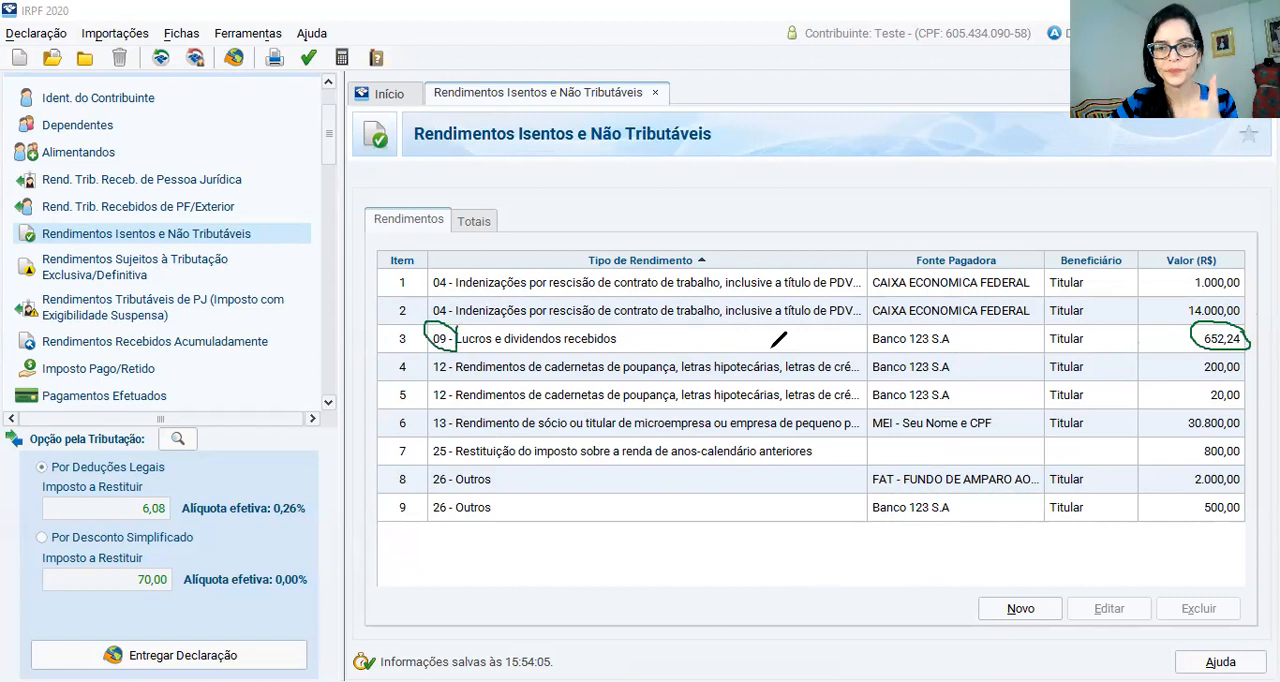
{"action": "key", "text": "e"}
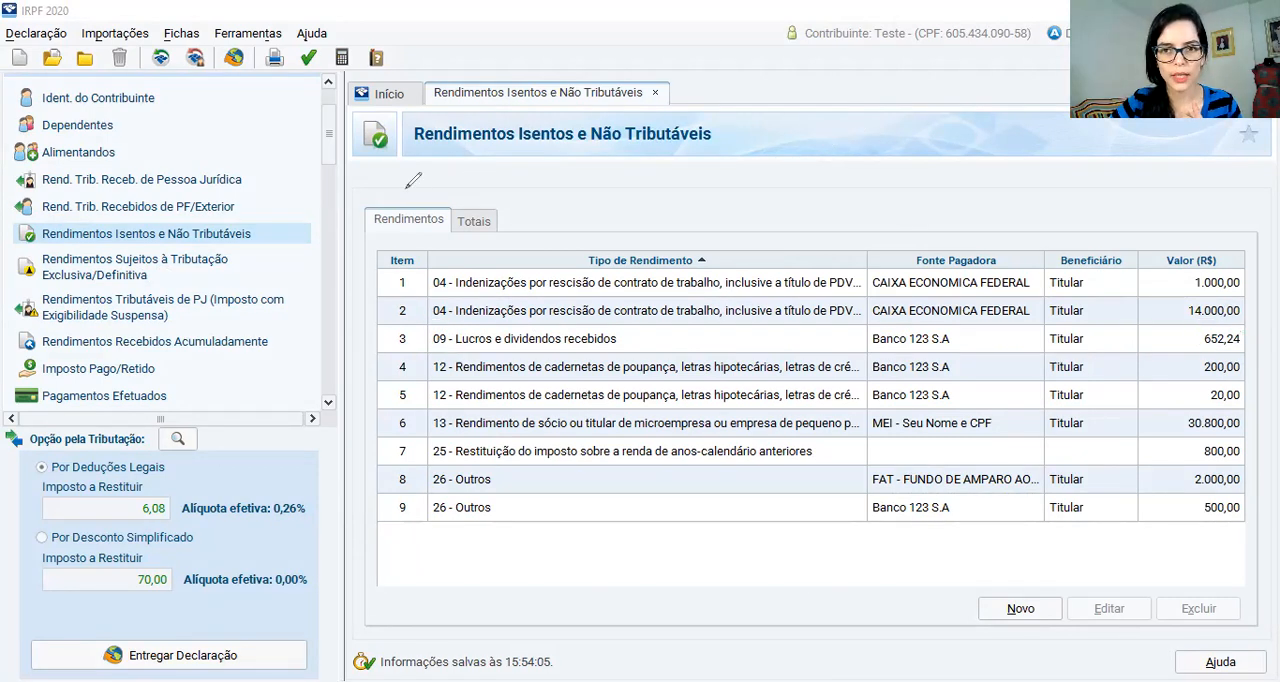
Start a new entry of type 10 - Juros sobre capital próprio under Rendimentos Sujeitos à Tributação Exclusiva/Definitiva
{"action": "left_click", "coordinate": [135, 268]}
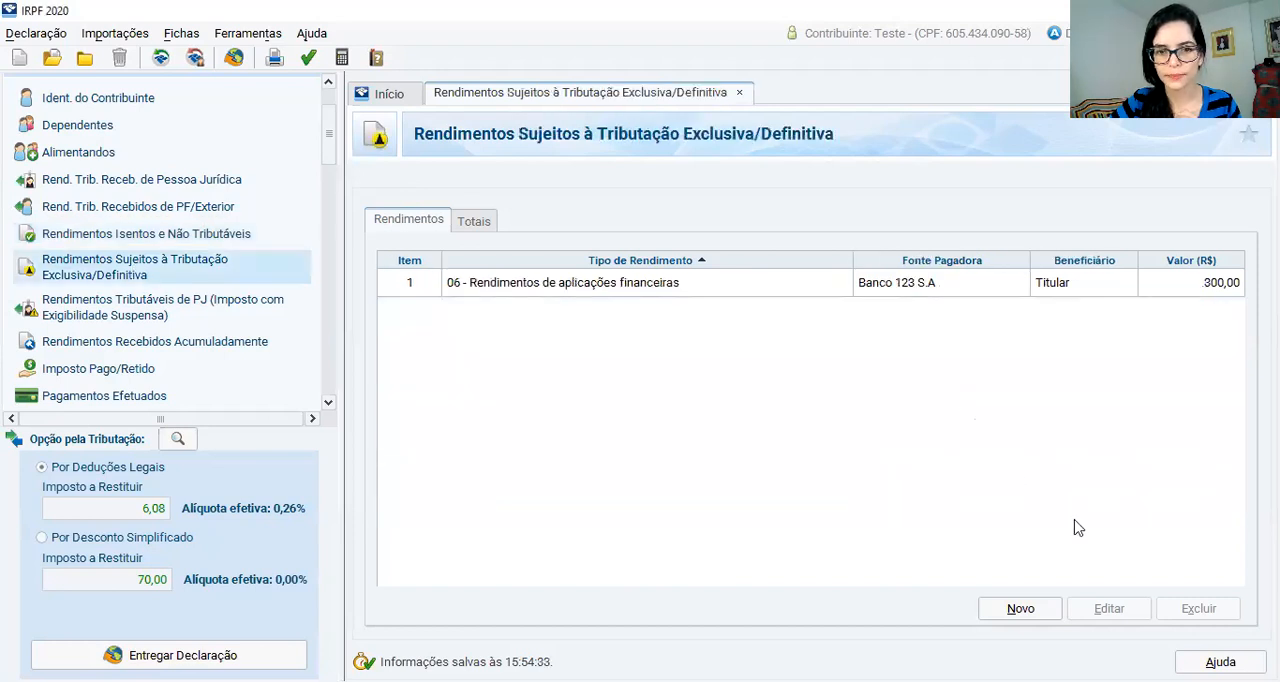
{"action": "left_click", "coordinate": [1020, 608]}
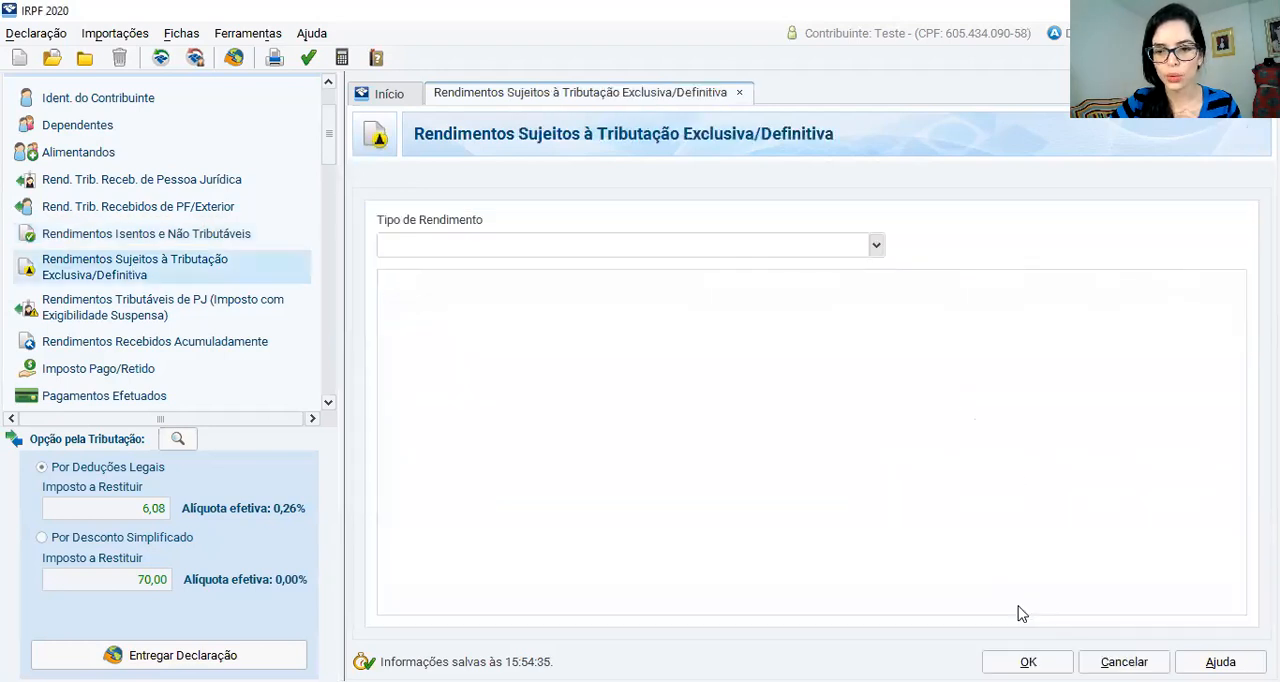
{"action": "left_click", "coordinate": [877, 246]}
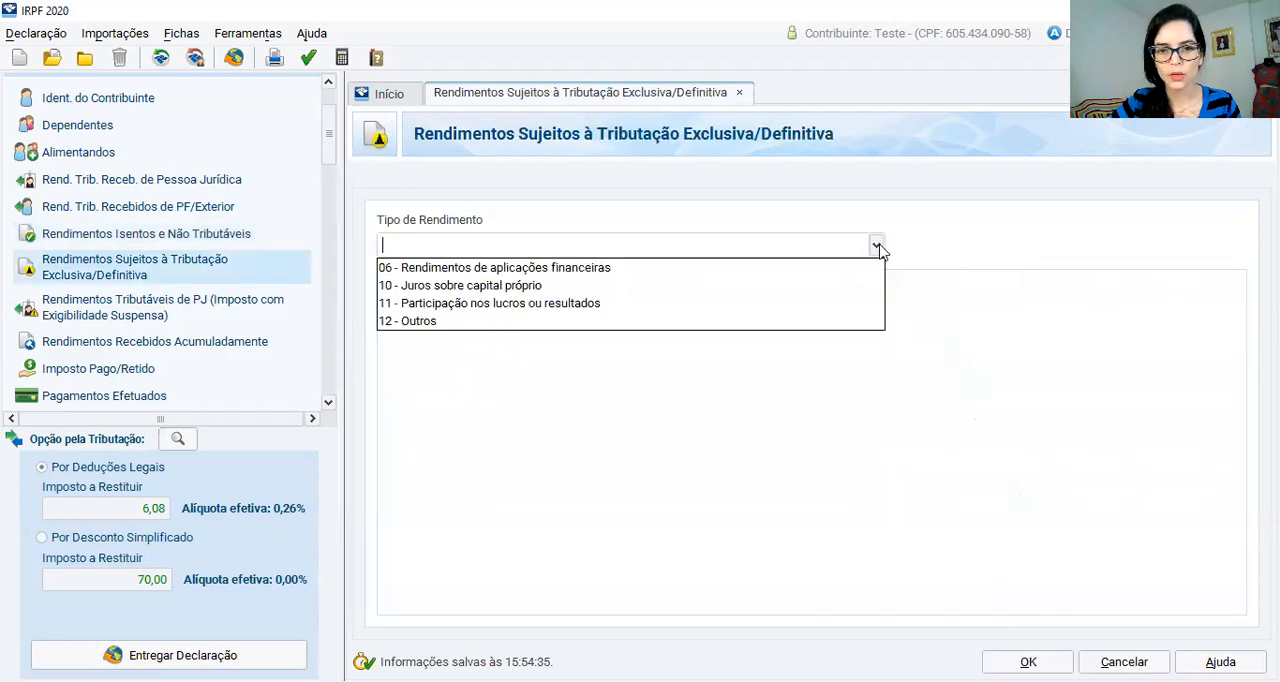
{"action": "left_click", "coordinate": [490, 290]}
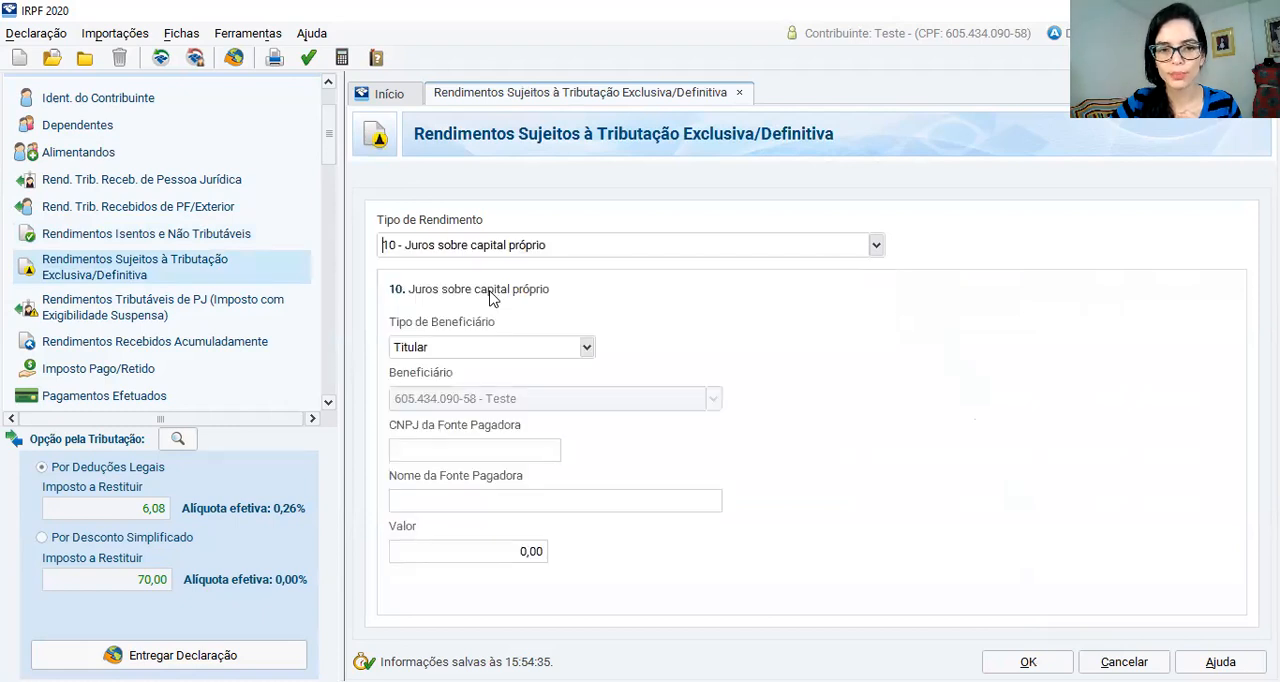
Enter the paying source's CNPJ for Banco 123 S.A, set the juros sobre capital próprio value to 676,30, and save the entry
{"action": "key", "text": "ctrl+v"}
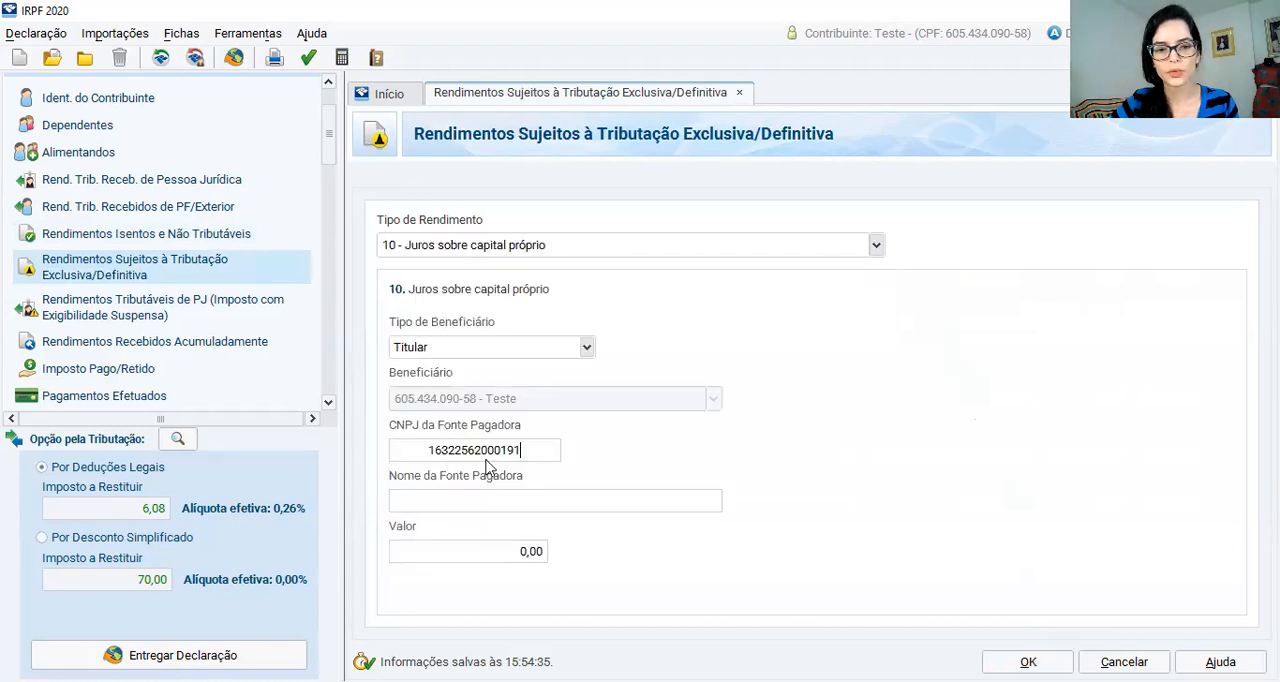
{"action": "left_click", "coordinate": [497, 500]}
{"action": "left_click", "coordinate": [504, 552]}
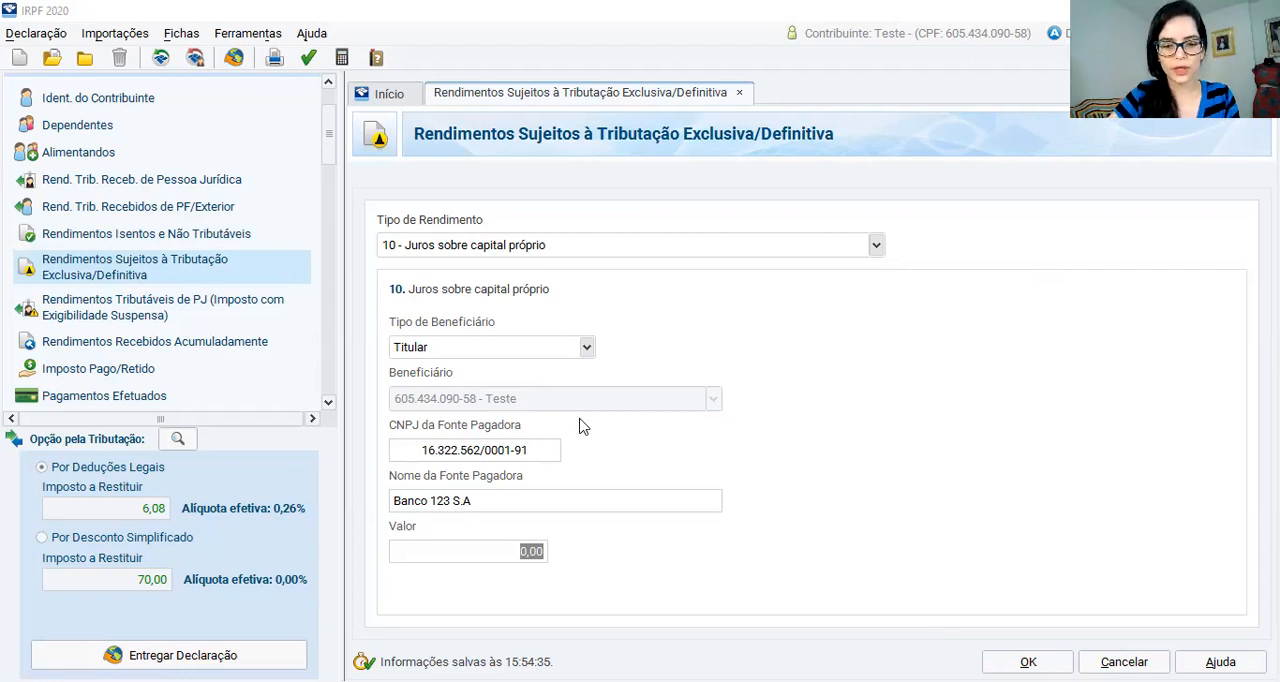
{"action": "type", "text": "676,30"}
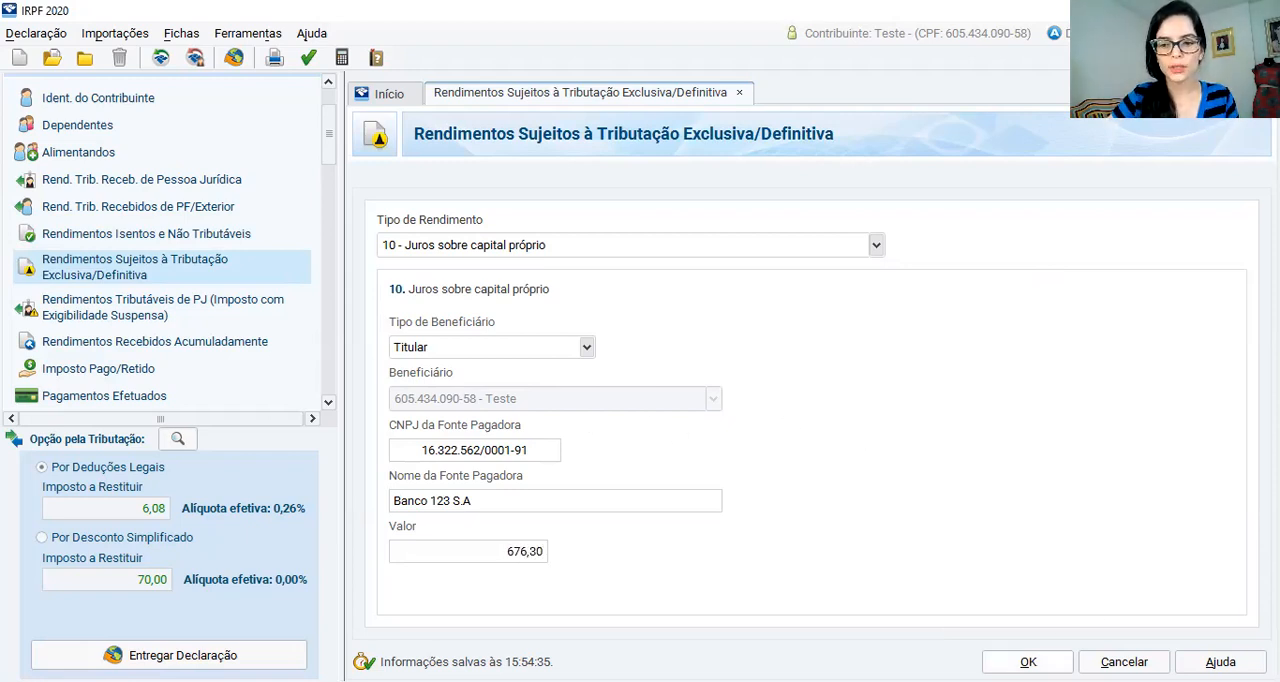
{"action": "left_click", "coordinate": [1026, 660]}
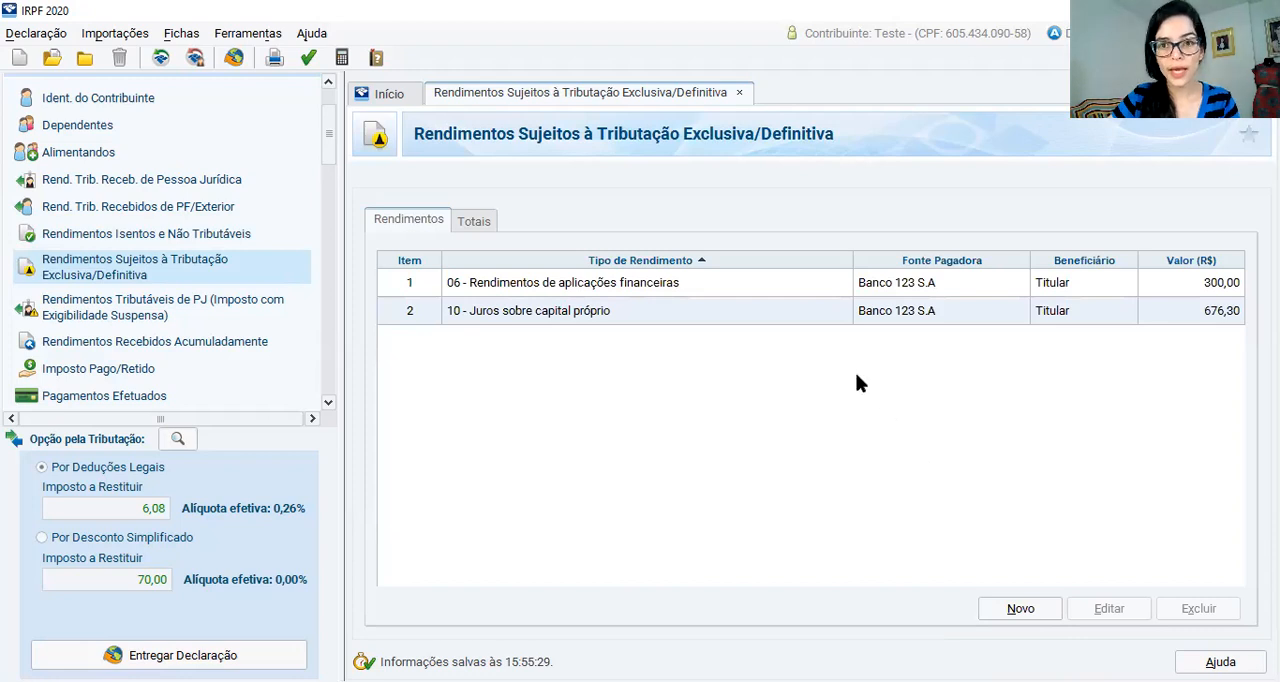
Start a new asset under Bens e Direitos with the code 99 - Outros bens e direitos
{"action": "scroll", "coordinate": [165, 325], "scroll_direction": "down", "scroll_amount": 2}
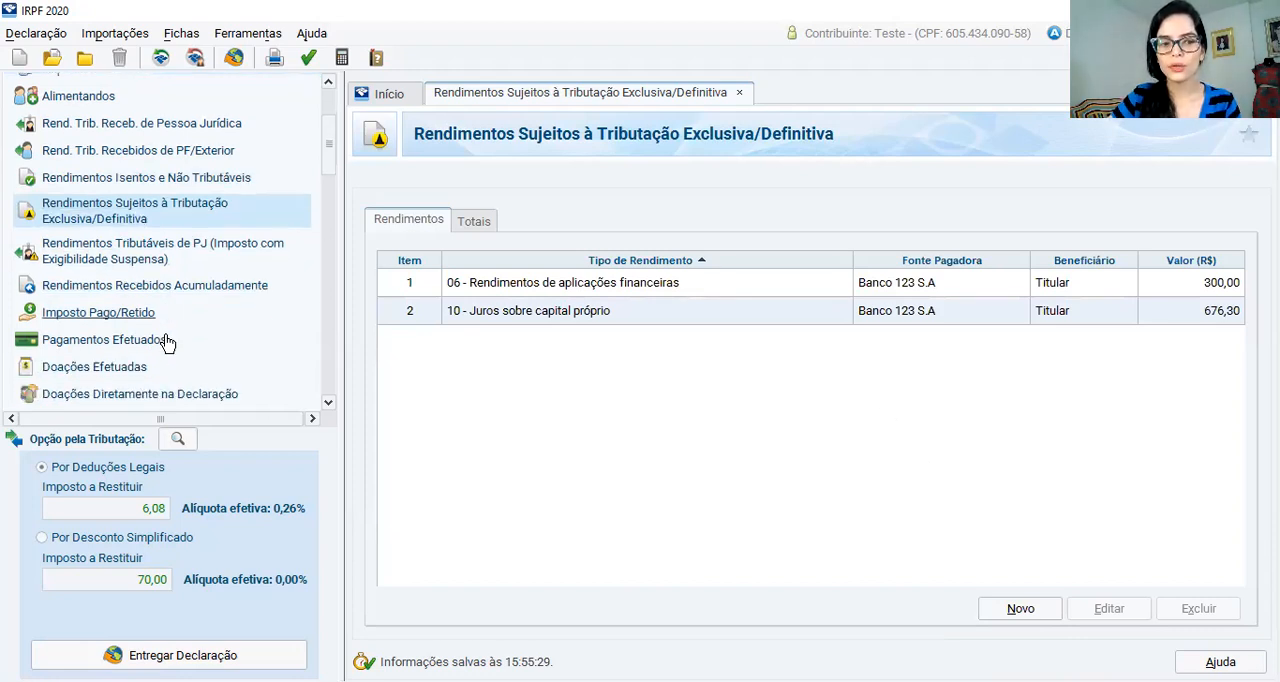
{"action": "scroll", "coordinate": [125, 395], "scroll_direction": "down", "scroll_amount": 2}
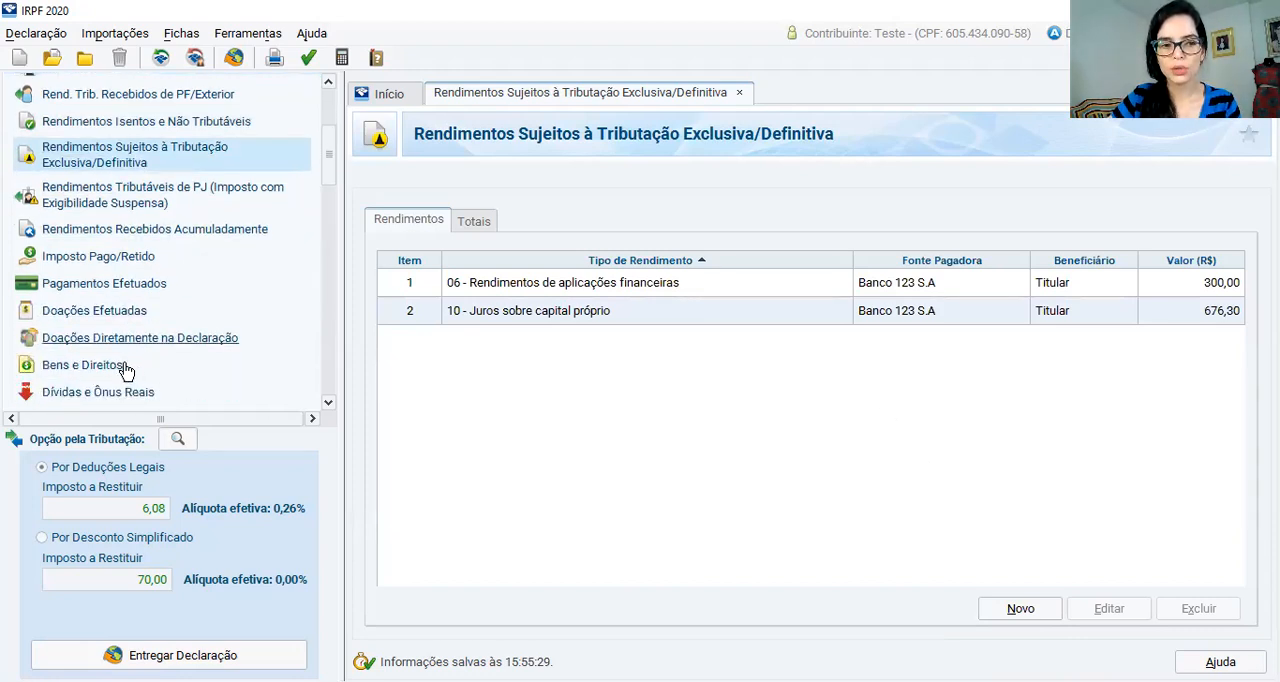
{"action": "left_click", "coordinate": [153, 366]}
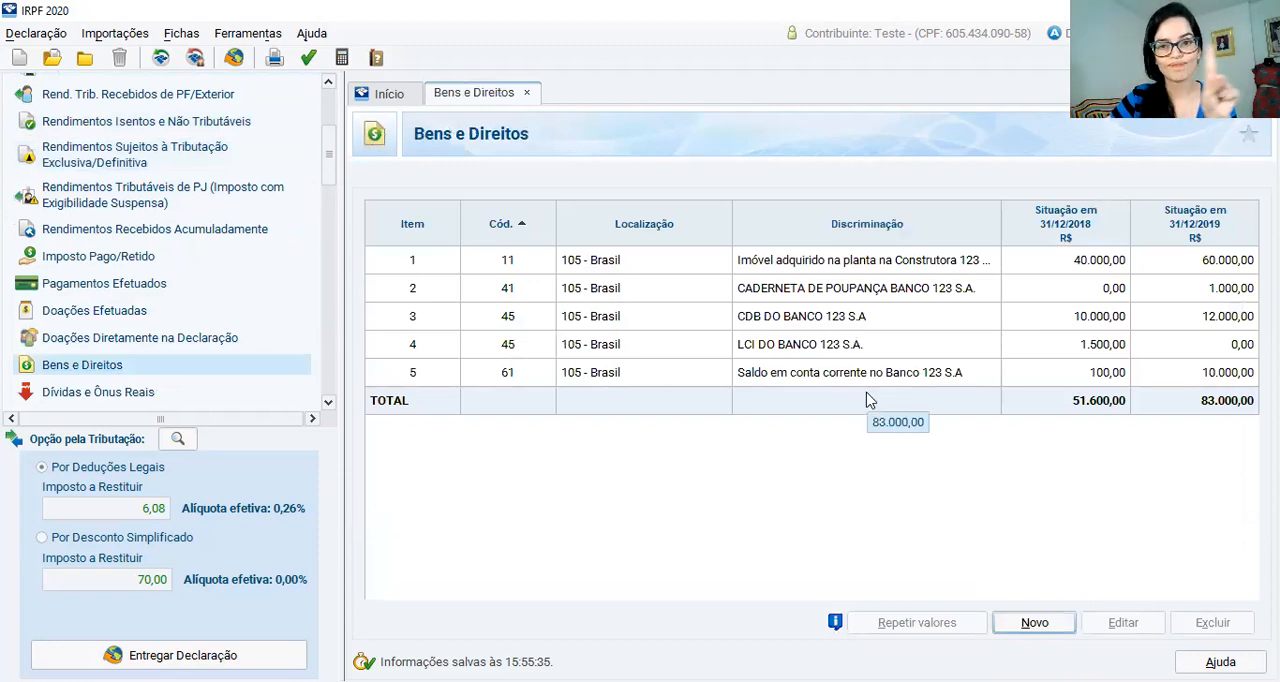
{"action": "left_click", "coordinate": [1040, 622]}
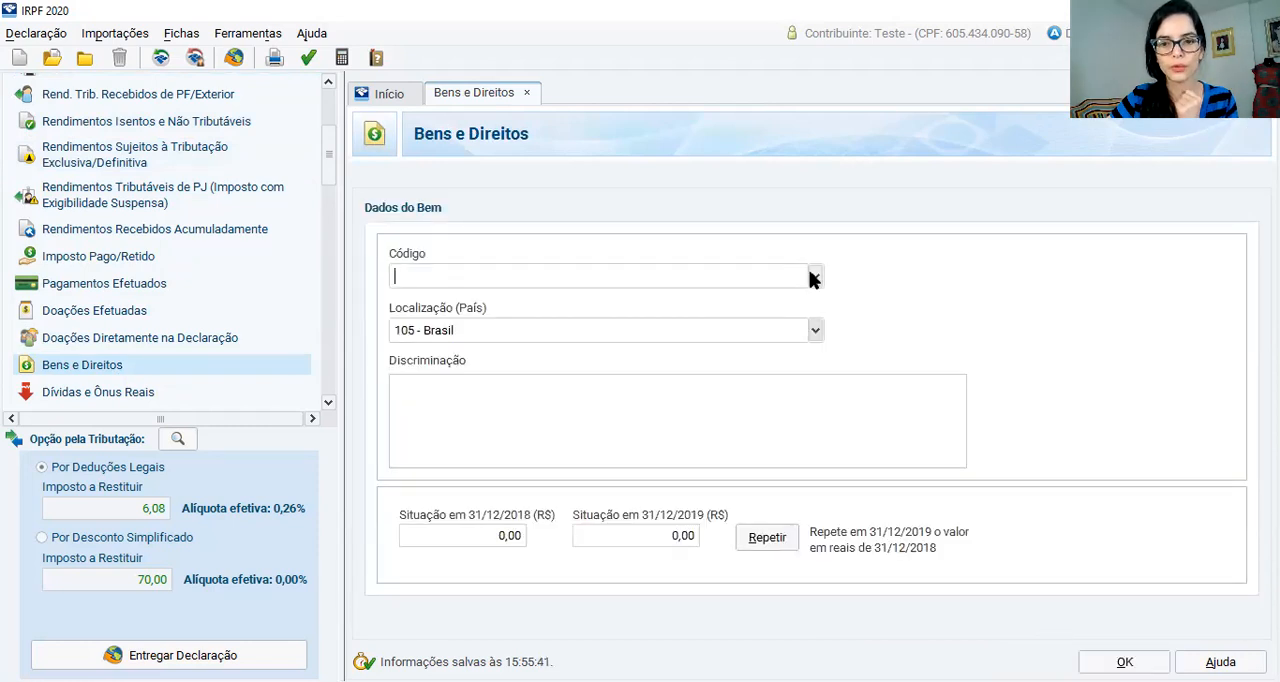
{"action": "type", "text": "99"}
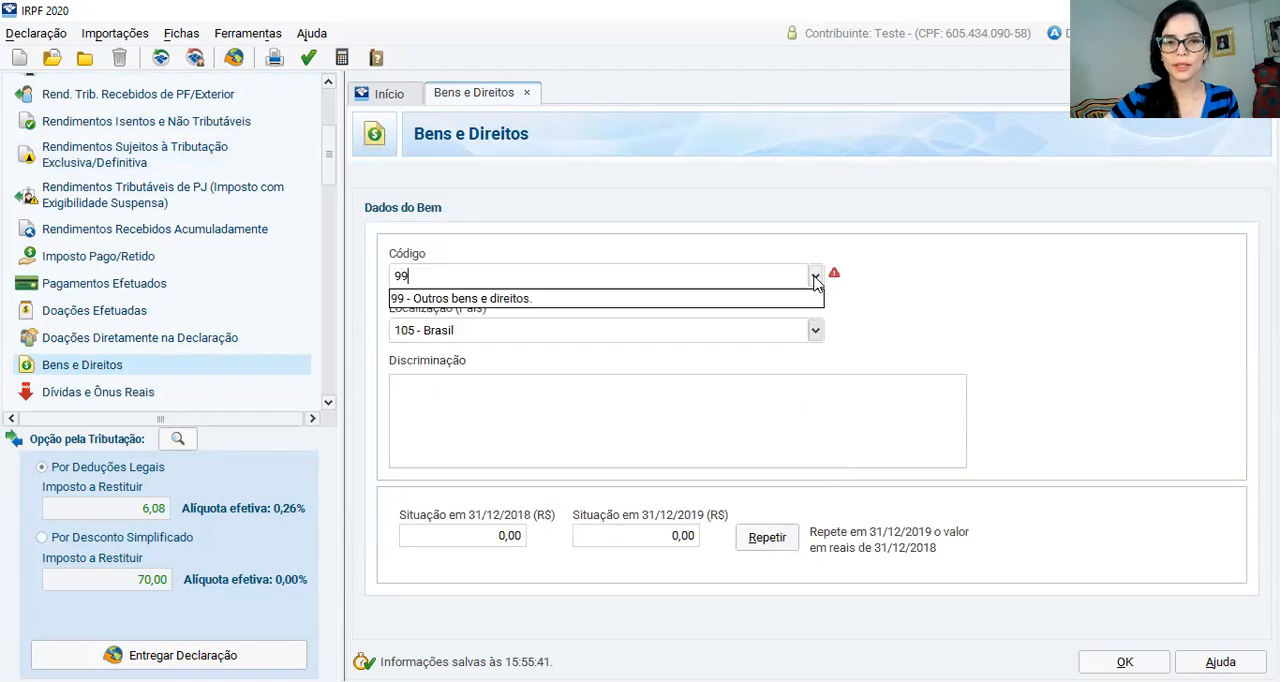
{"action": "left_click", "coordinate": [507, 308]}
Enter "JCP declarado e não pago do Banco 123 S.A." as the asset's Discriminação
{"action": "left_click", "coordinate": [507, 401]}
{"action": "type", "text": "JC"}
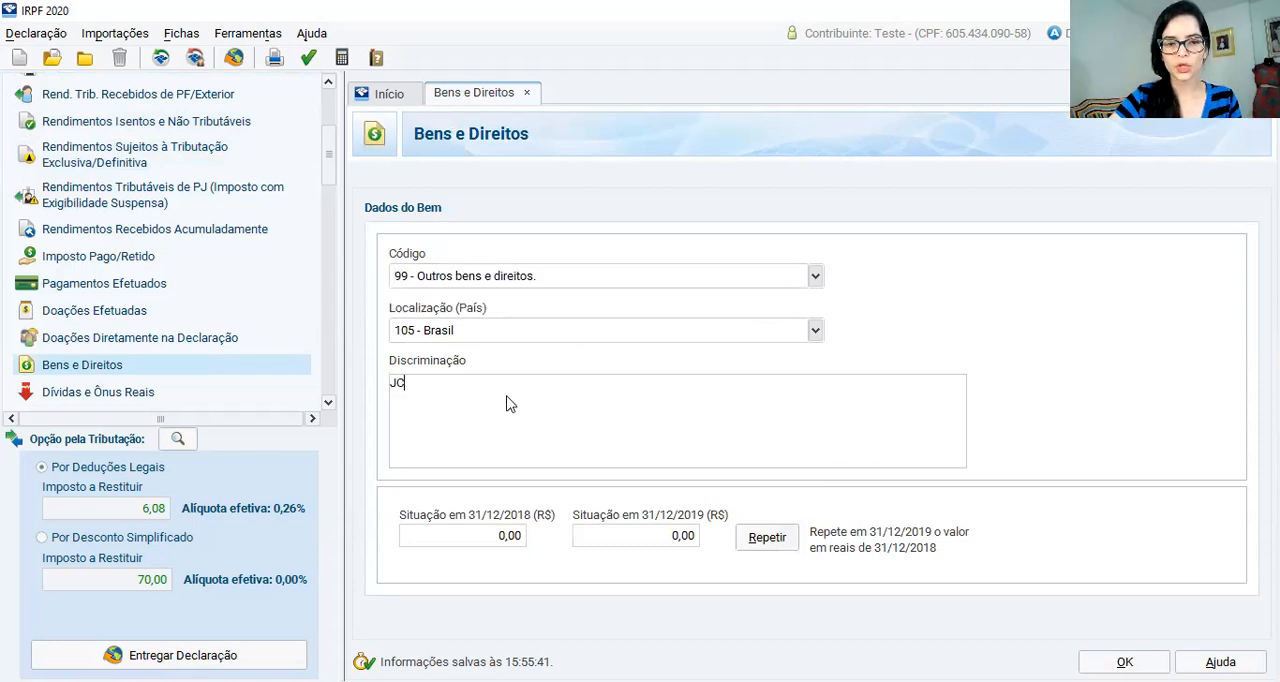
{"action": "type", "text": "P declara"}
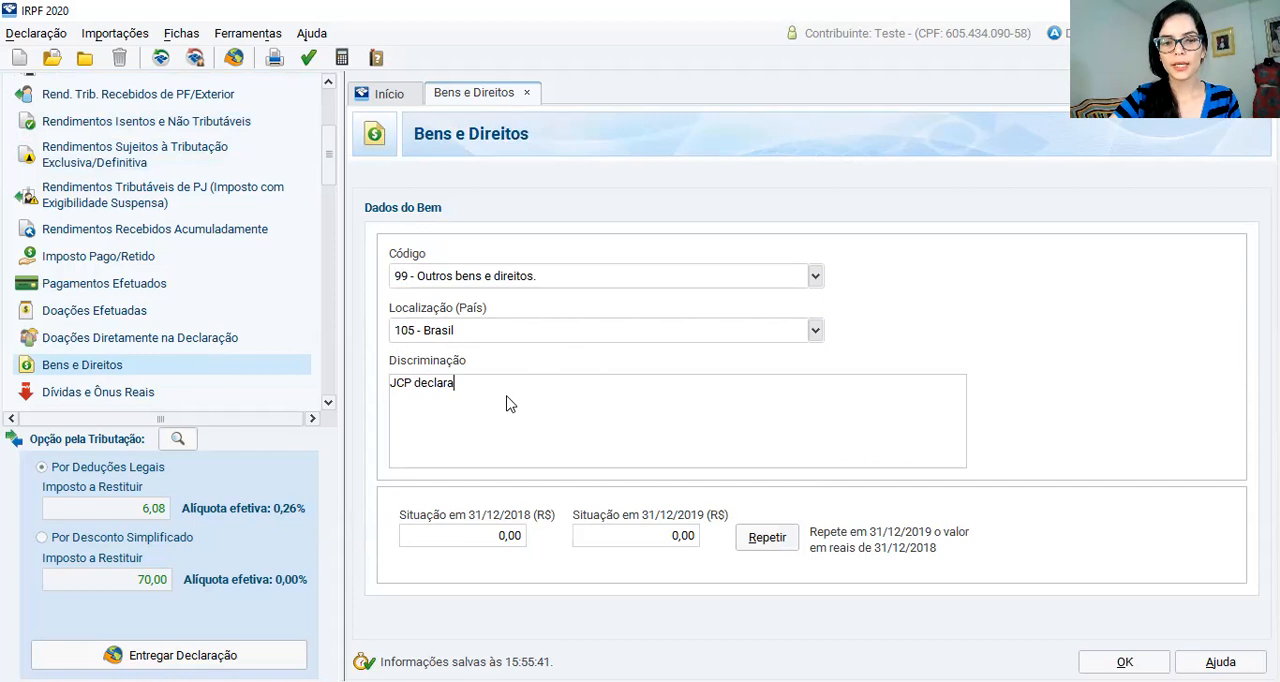
{"action": "type", "text": "do e não pa"}
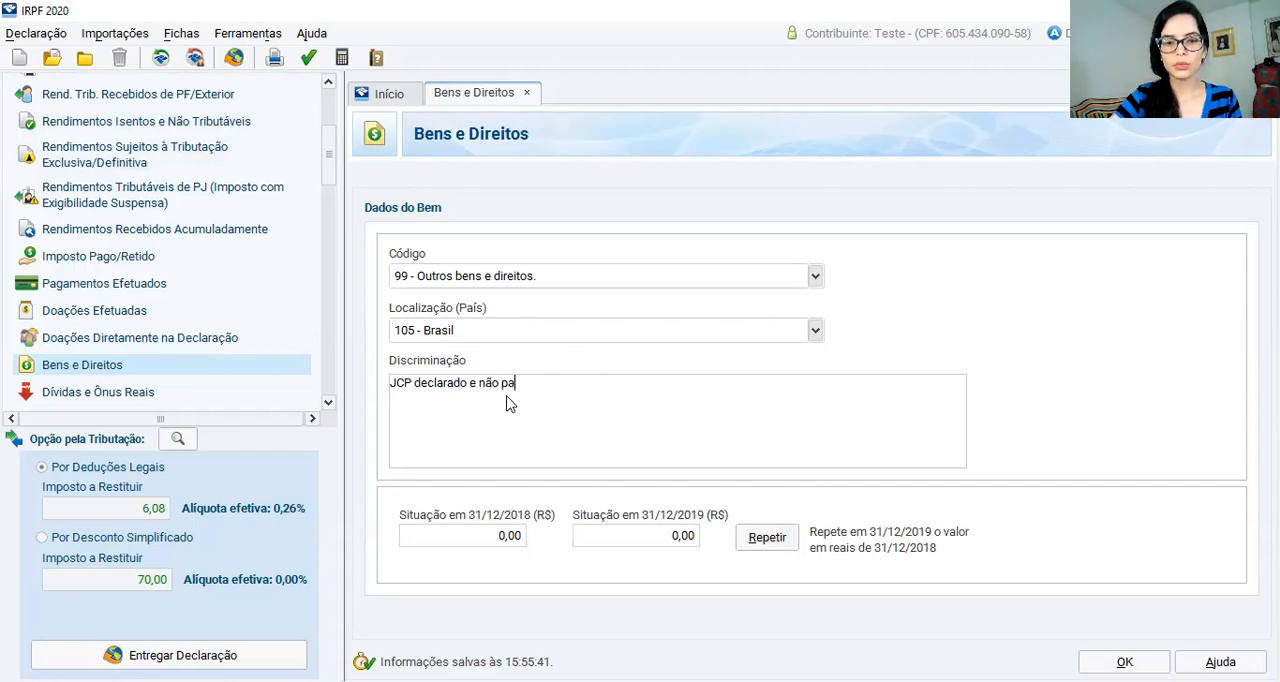
{"action": "type", "text": "go do Banco 123 S.A."}
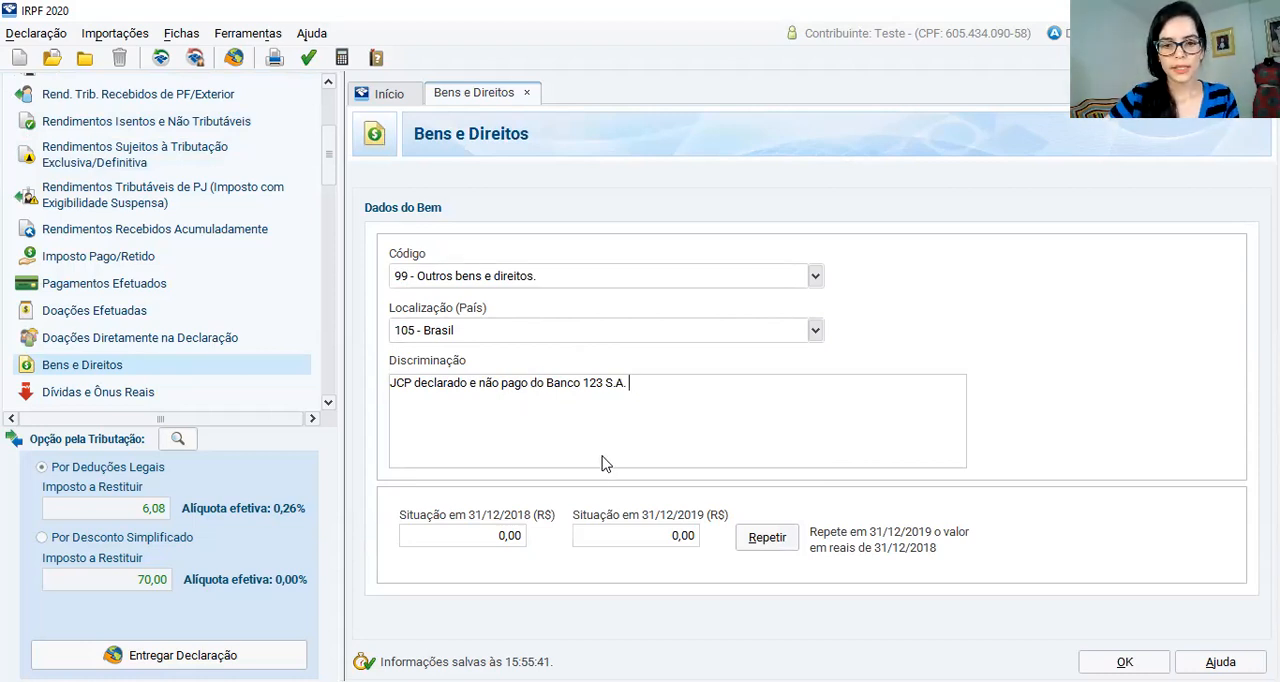
Set the asset's situation on 31/12/2019 to 584,76 and on 31/12/2018 to 11,41, and save the entry
{"action": "left_click", "coordinate": [607, 536]}
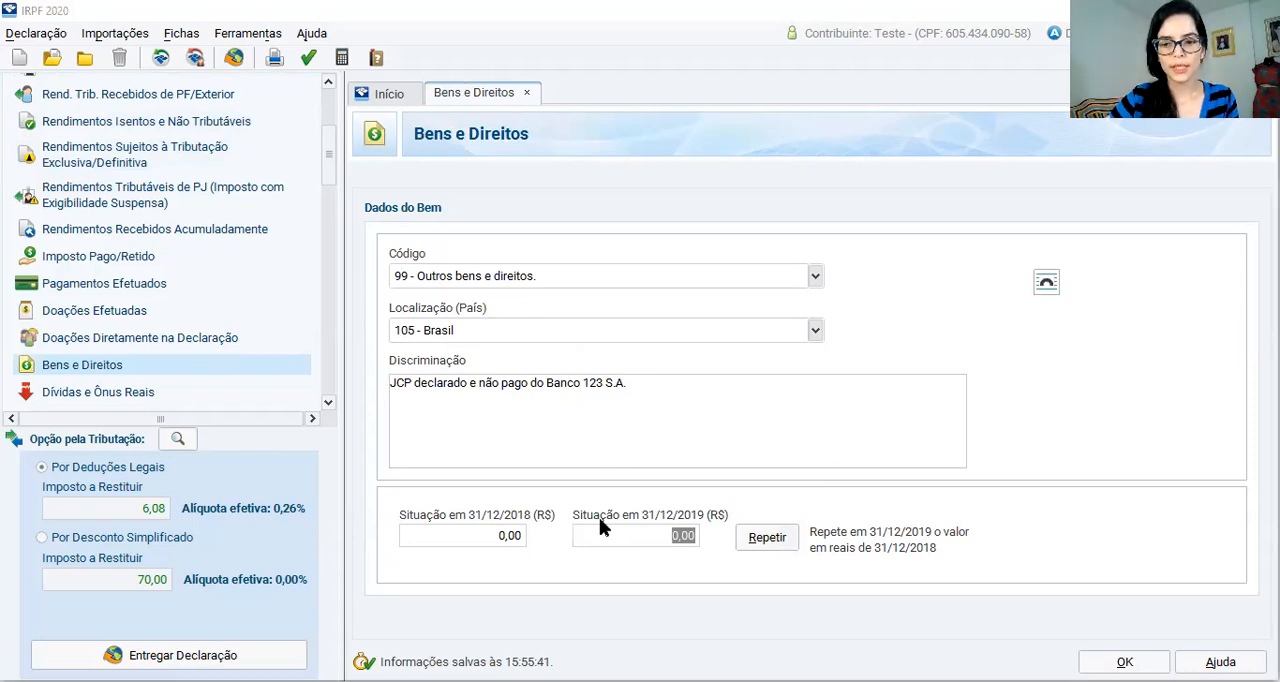
{"action": "type", "text": "584,76"}
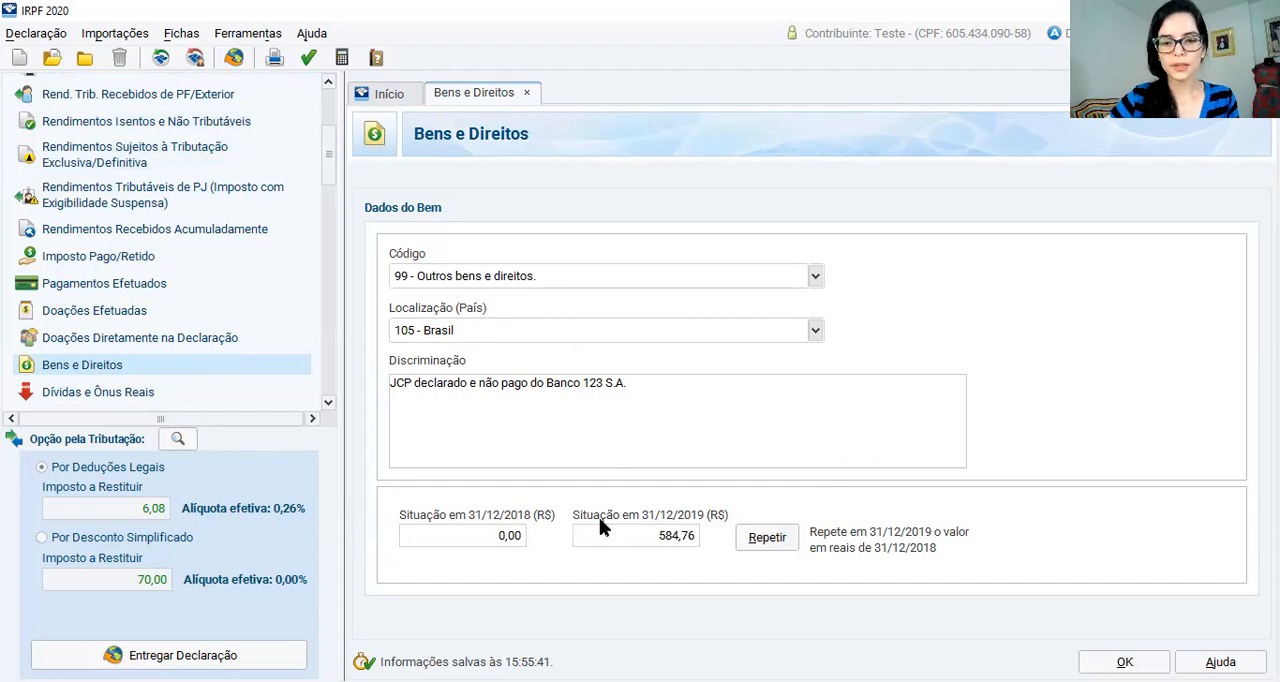
{"action": "left_click", "coordinate": [493, 540]}
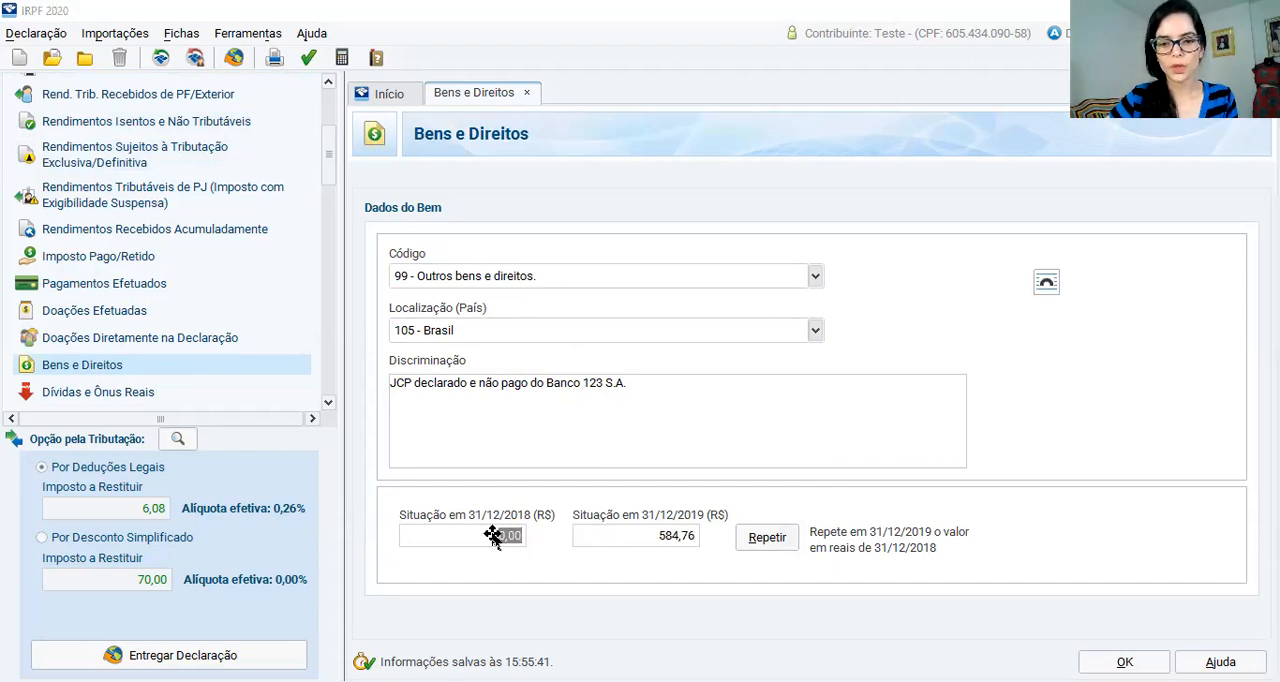
{"action": "type", "text": "11,41"}
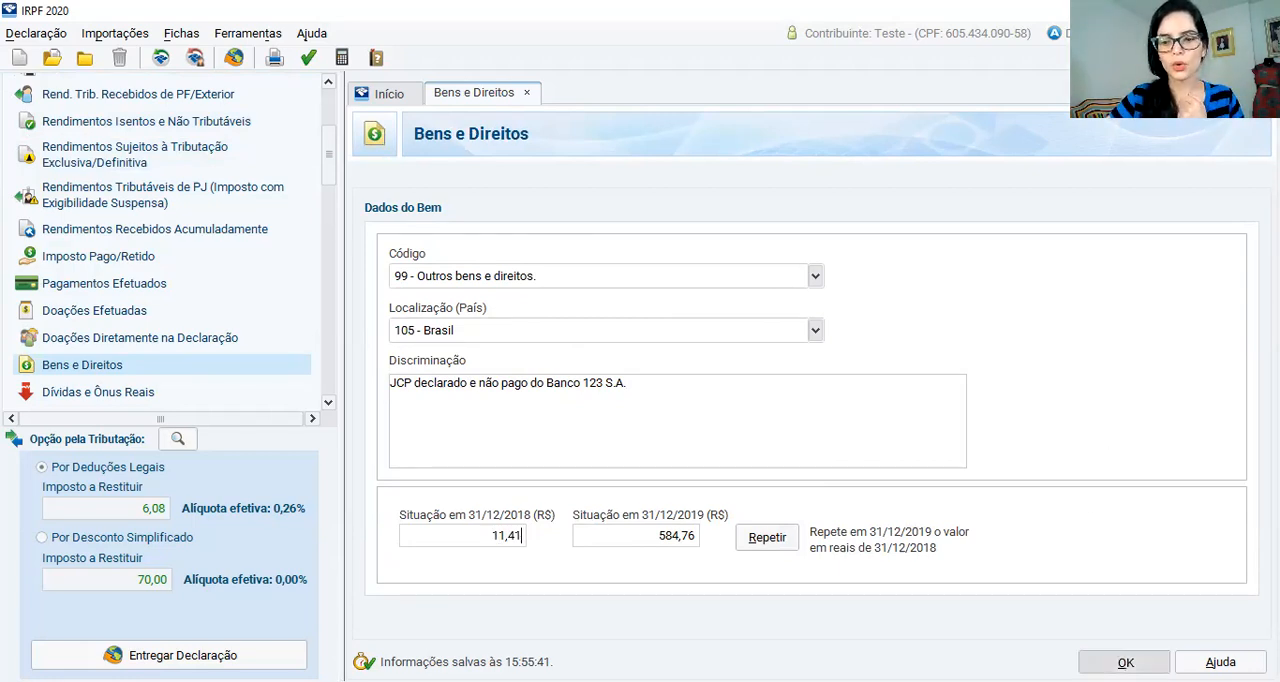
{"action": "left_click", "coordinate": [1126, 662]}
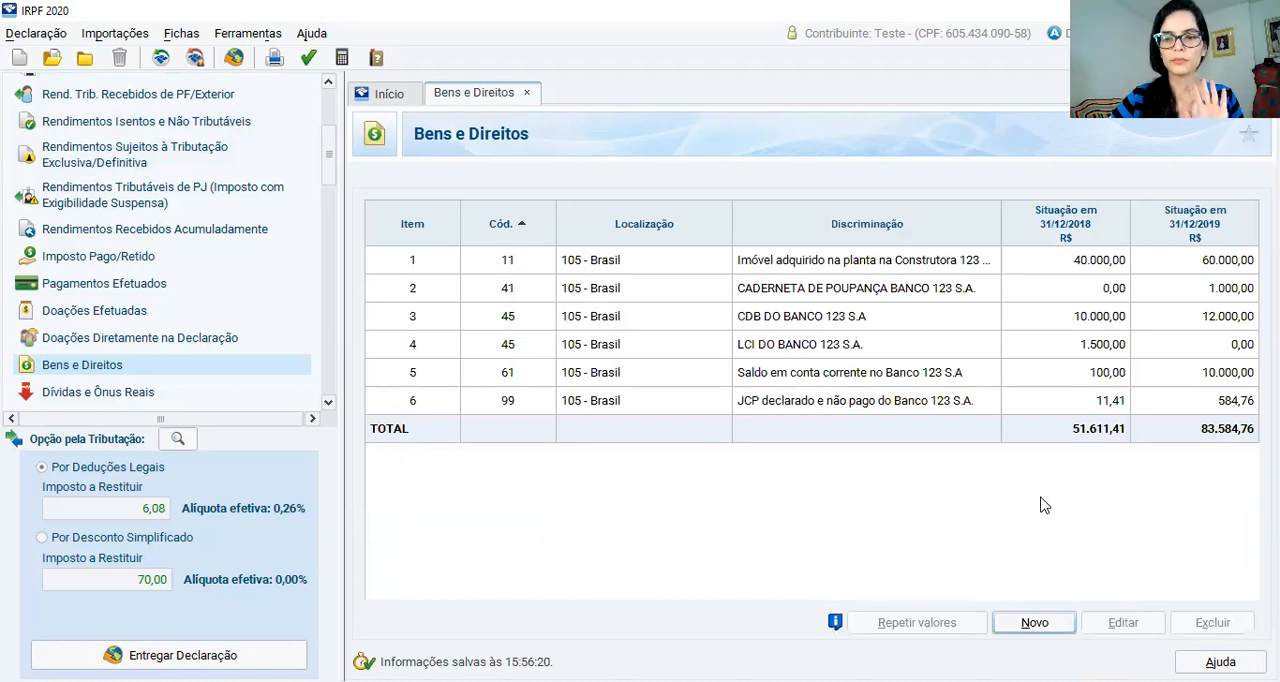